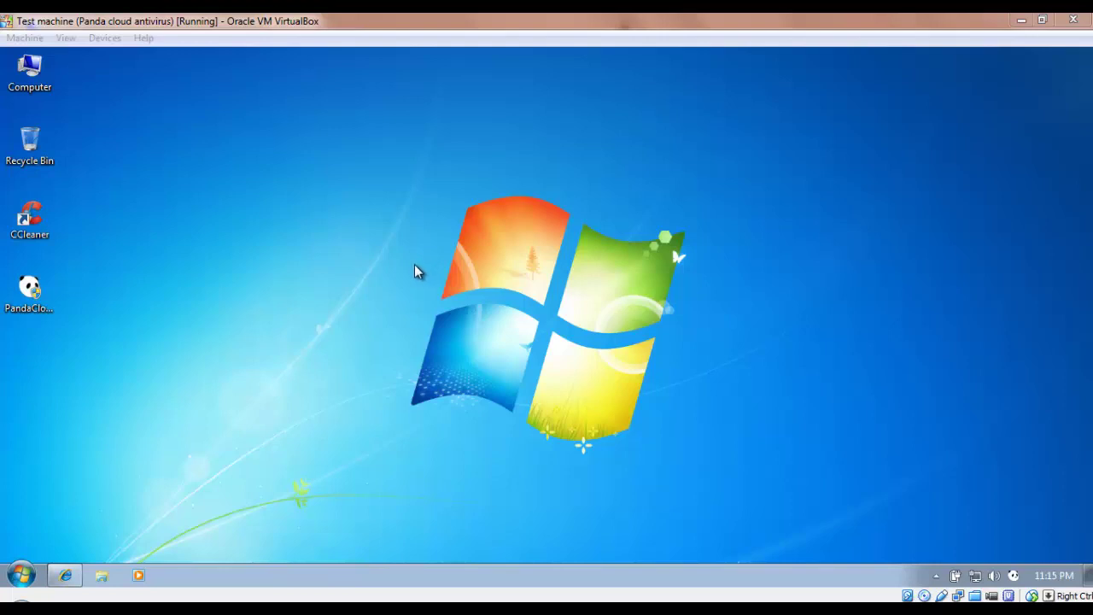
Step: Open the Panda Cloud Antivirus dashboard from the tray, showing Protected status and 449 files scanned
left_click(1013, 575)
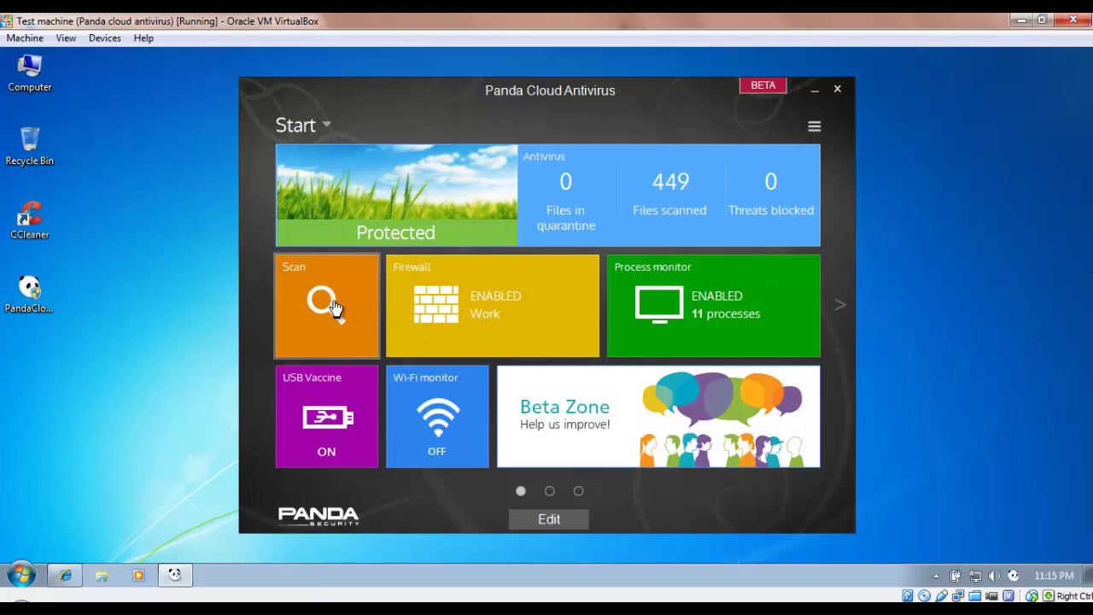
left_click(452, 408)
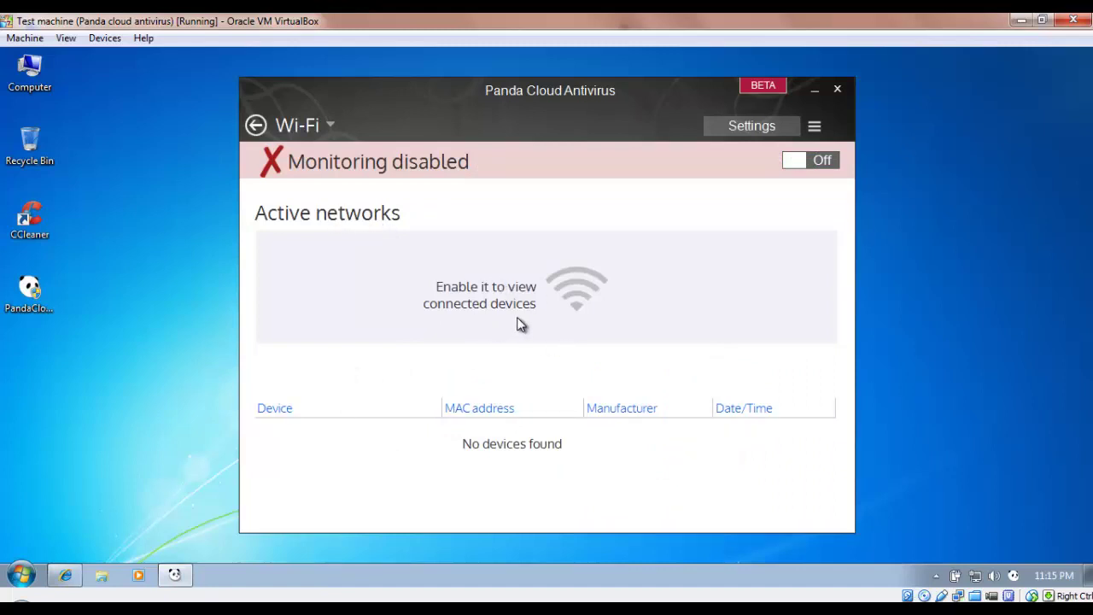
left_click(256, 127)
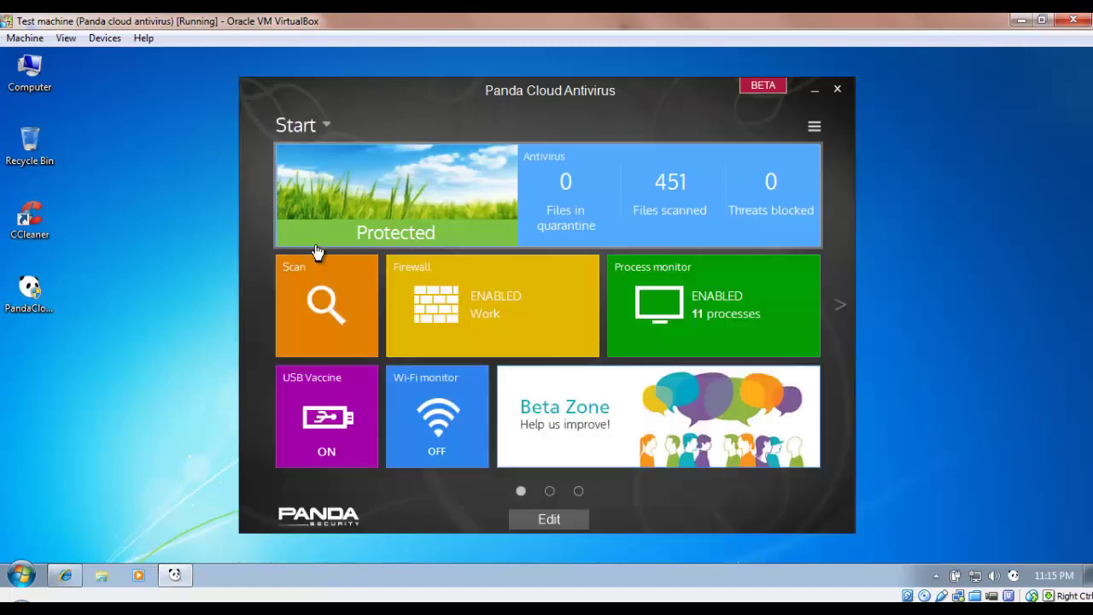
left_click(323, 419)
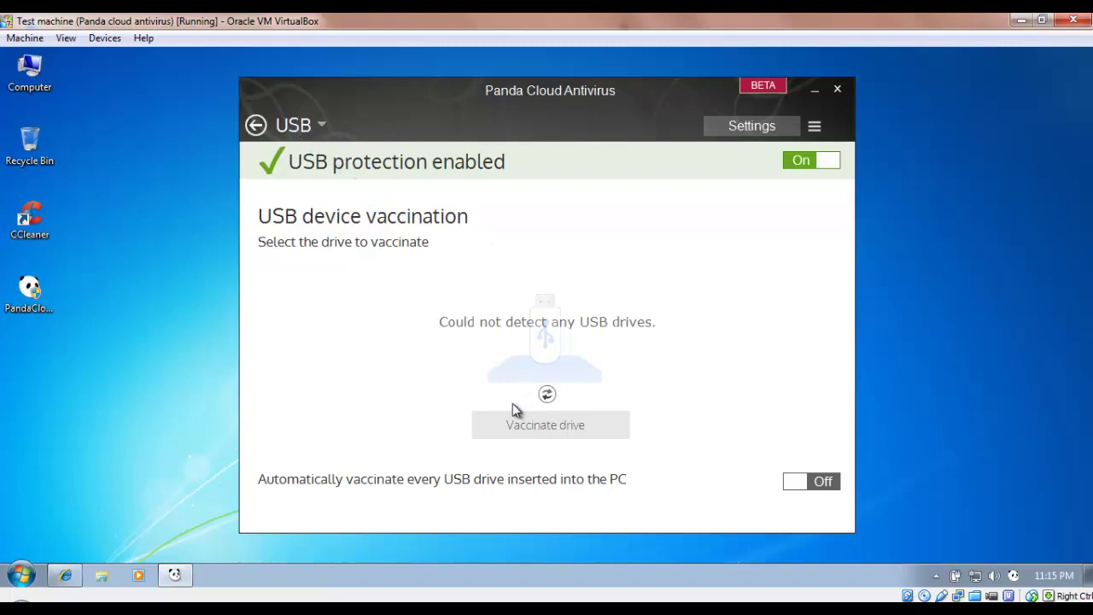
left_click(287, 128)
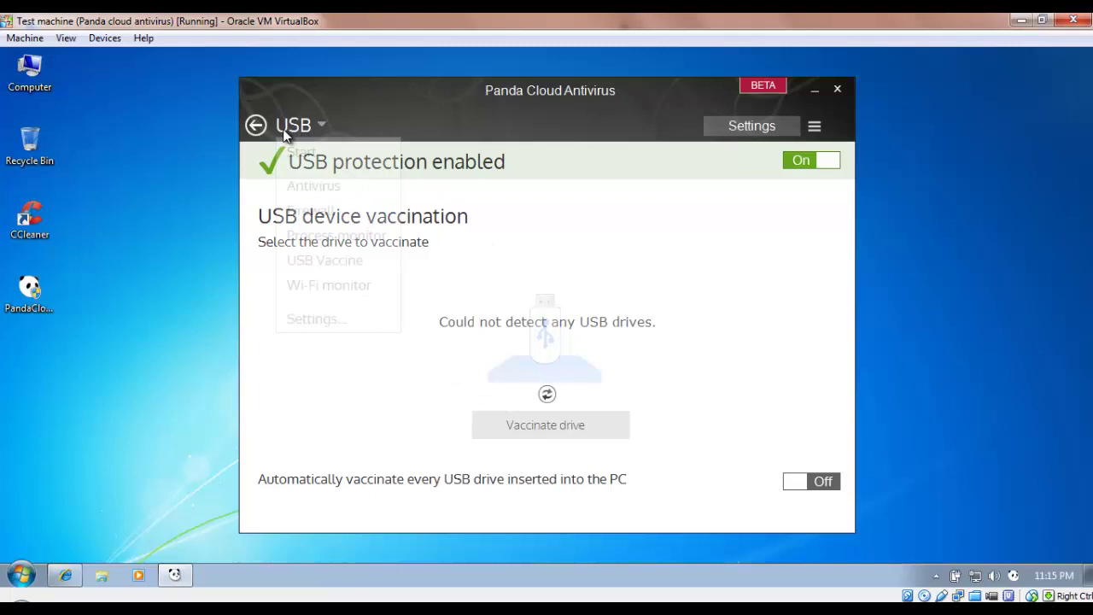
left_click(257, 128)
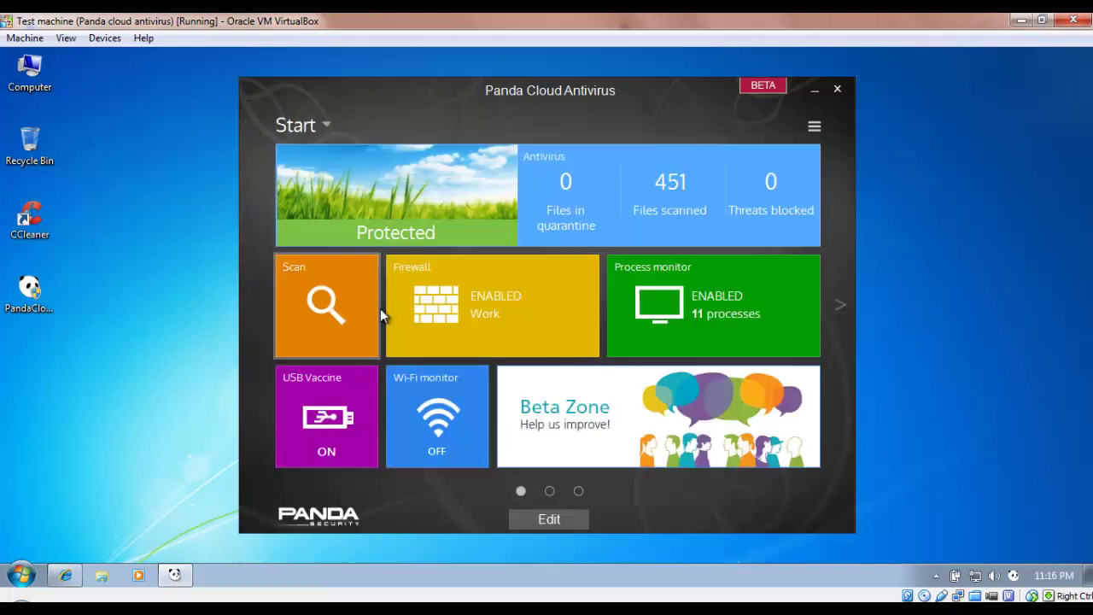
Step: View the Firewall and Antivirus detail pages, returning to the Start dashboard after each
left_click(474, 318)
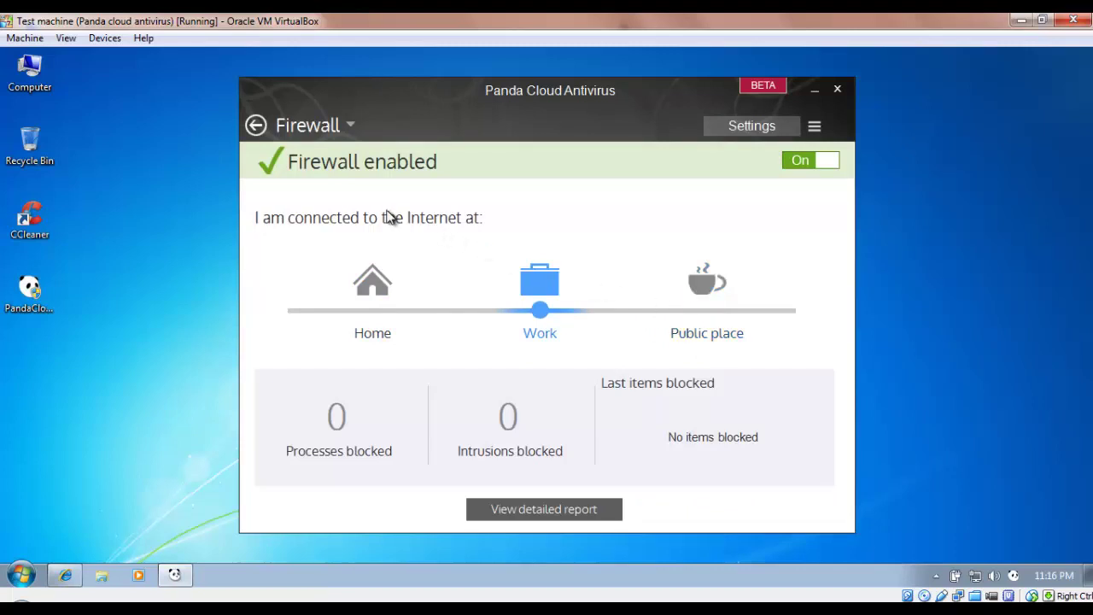
left_click(255, 125)
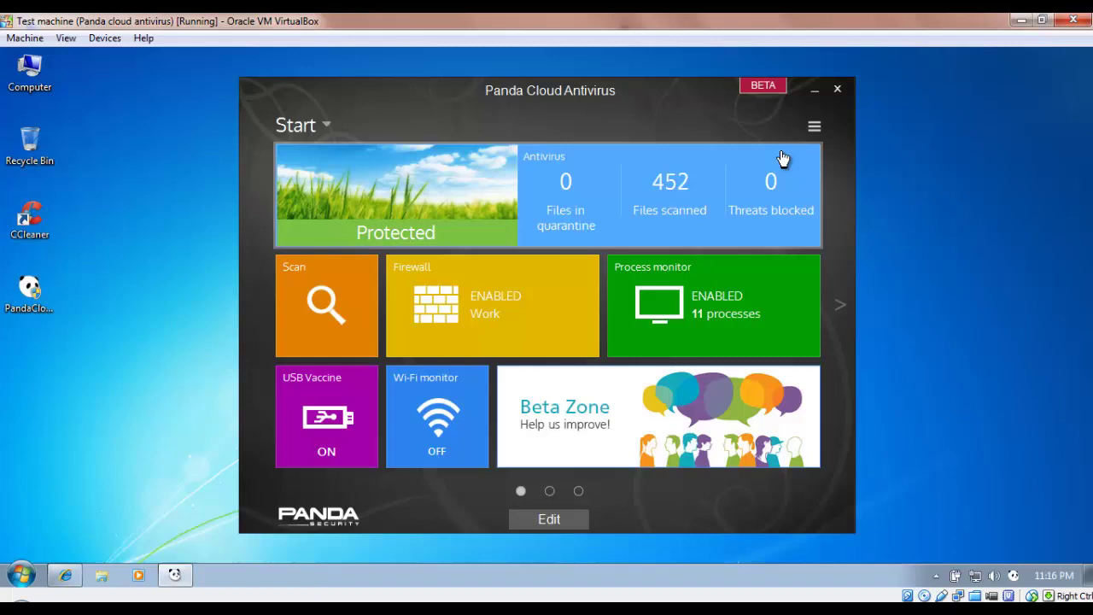
left_click(510, 195)
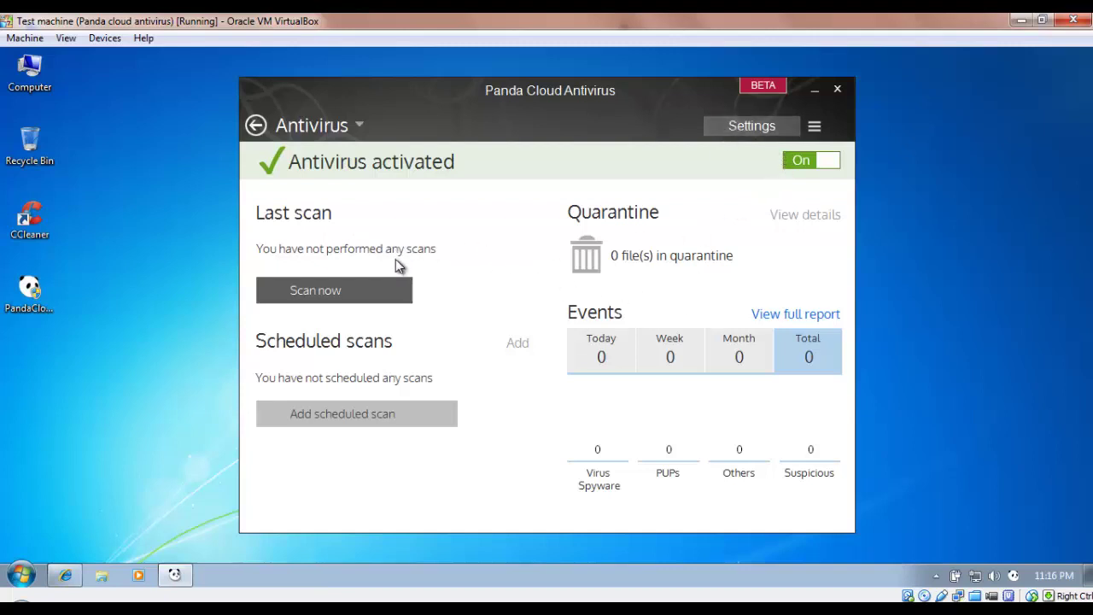
left_click(258, 126)
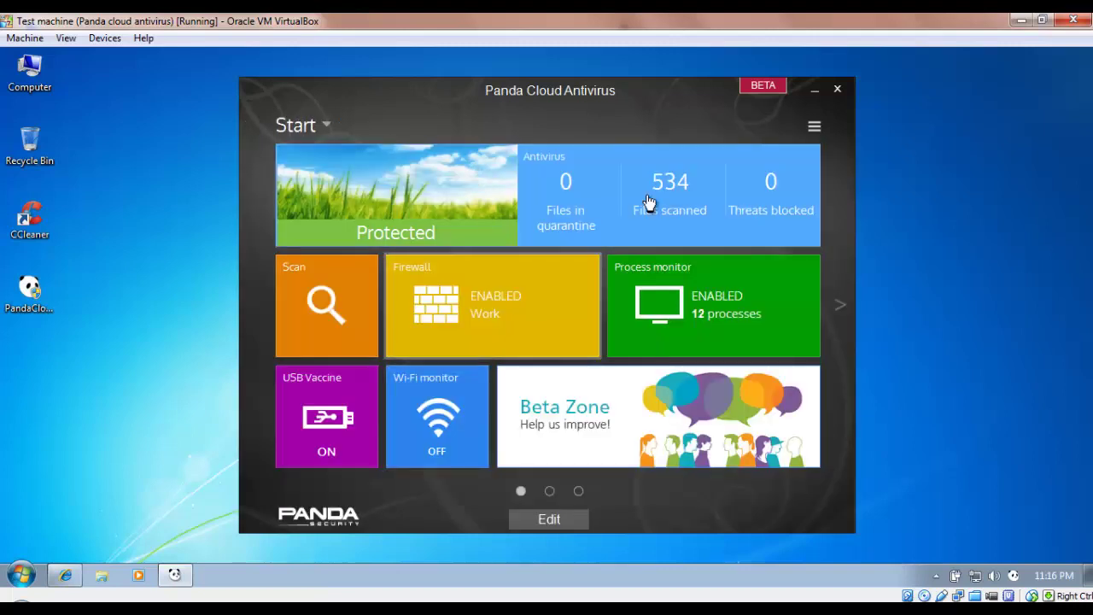
Step: Open Settings from the main menu and browse the Antivirus, USB Vaccine and Firewall sections
left_click(811, 127)
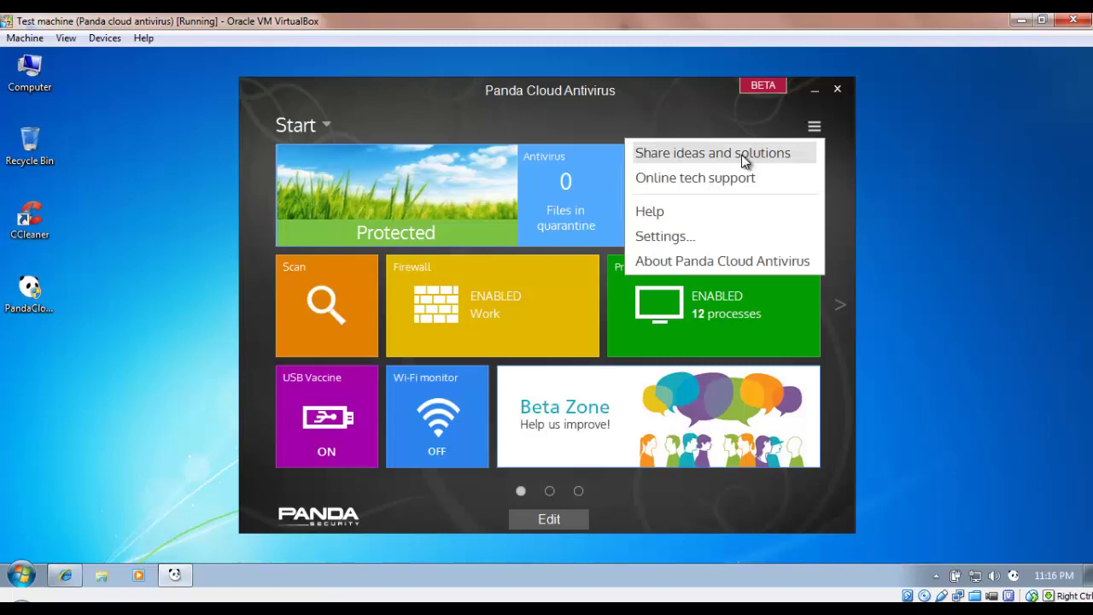
left_click(677, 239)
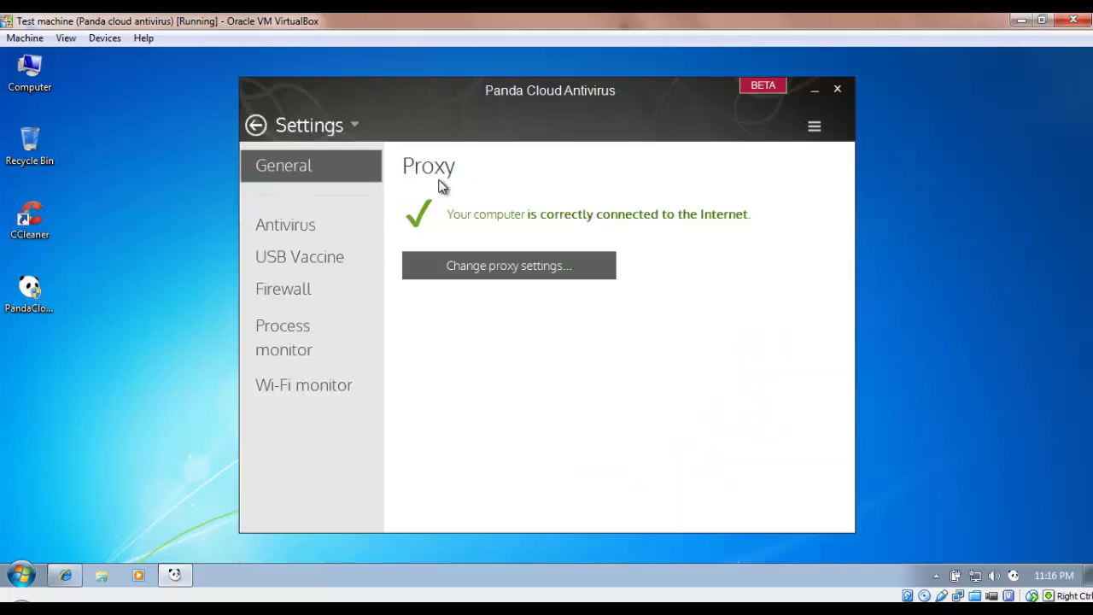
left_click(284, 235)
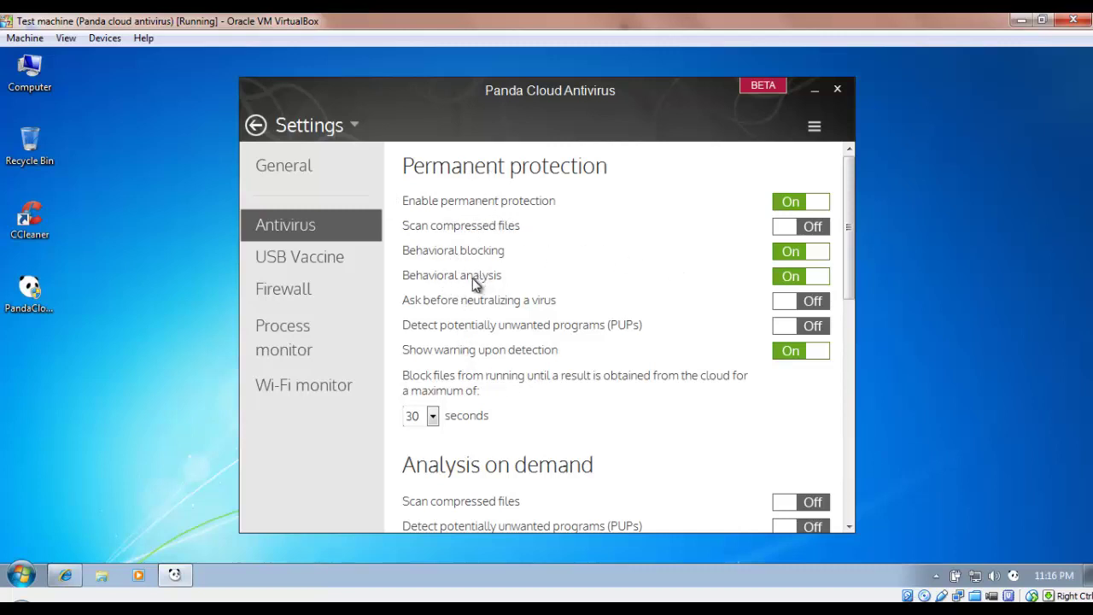
left_click_drag(846, 271, 367, 228)
left_click(300, 255)
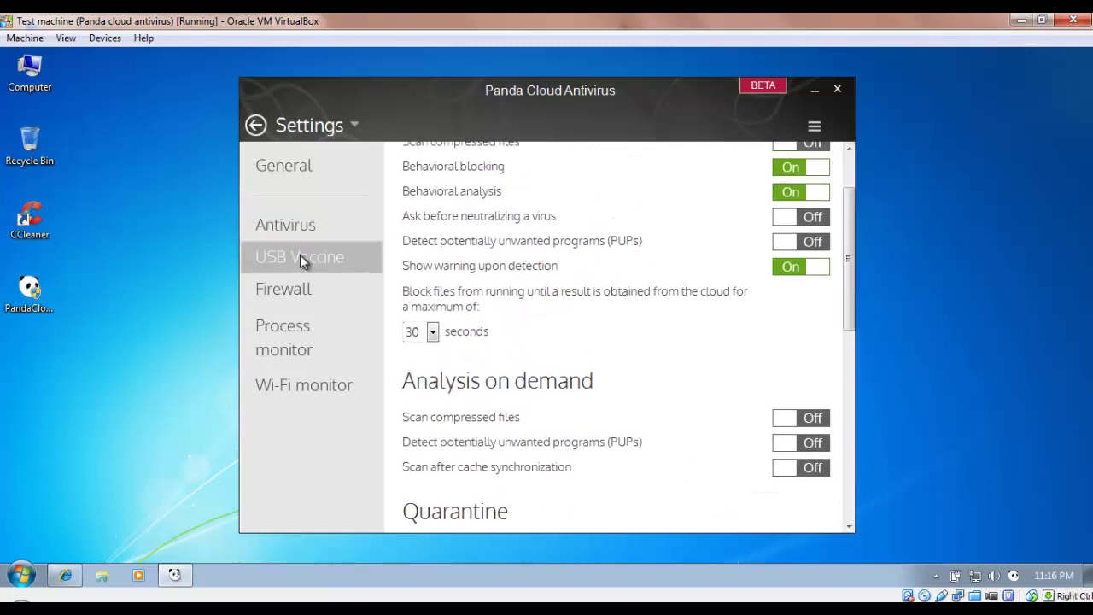
left_click(305, 305)
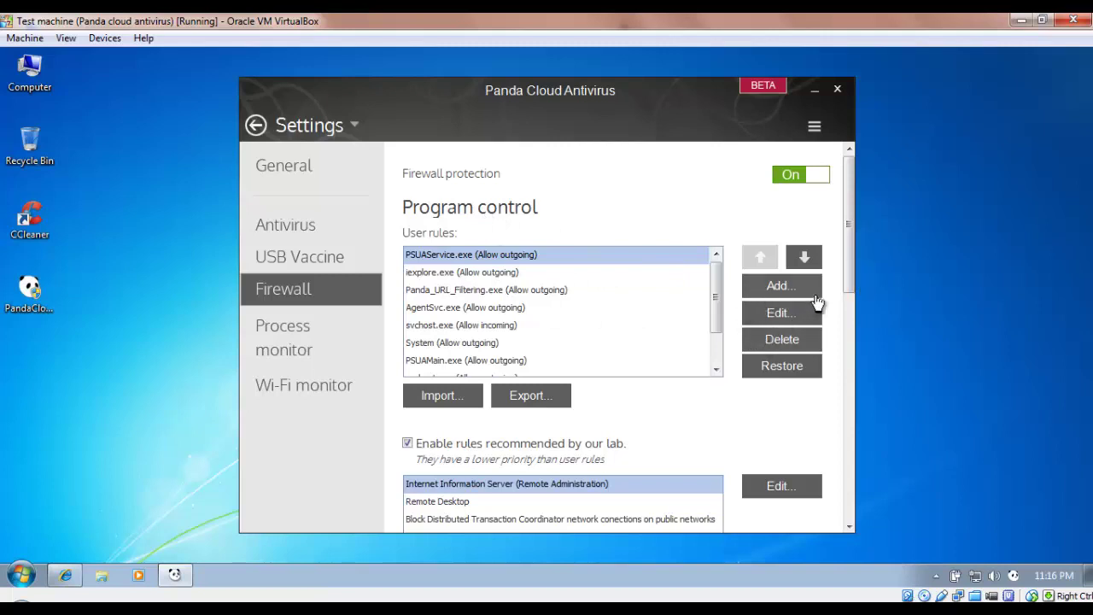
Step: Scroll the firewall user rules and inspect the Internet Information Server rule without changing it
left_click_drag(853, 272, 849, 346)
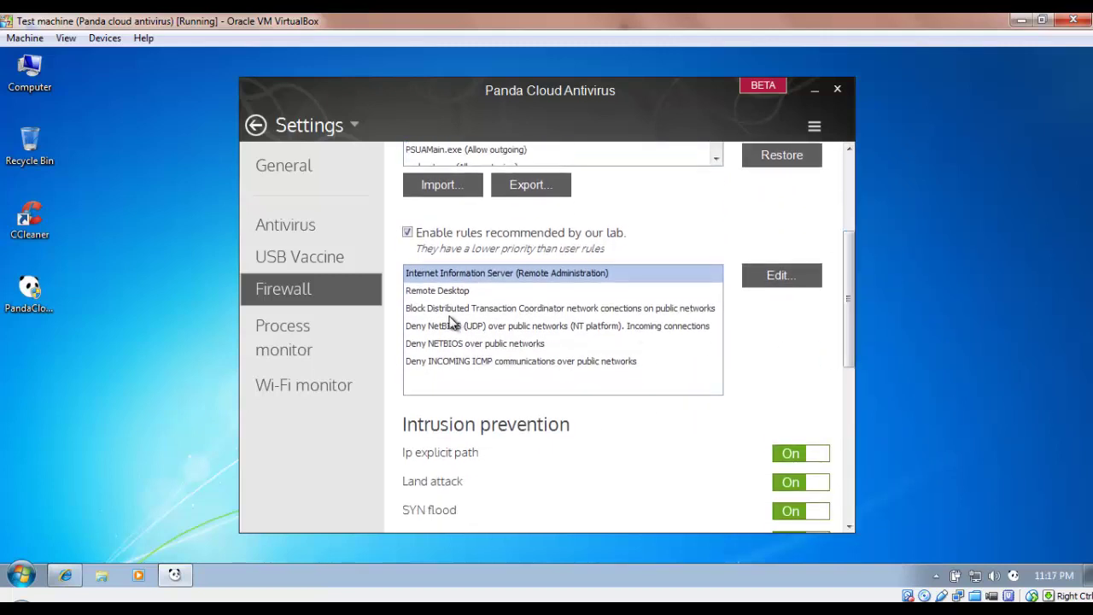
left_click(780, 280)
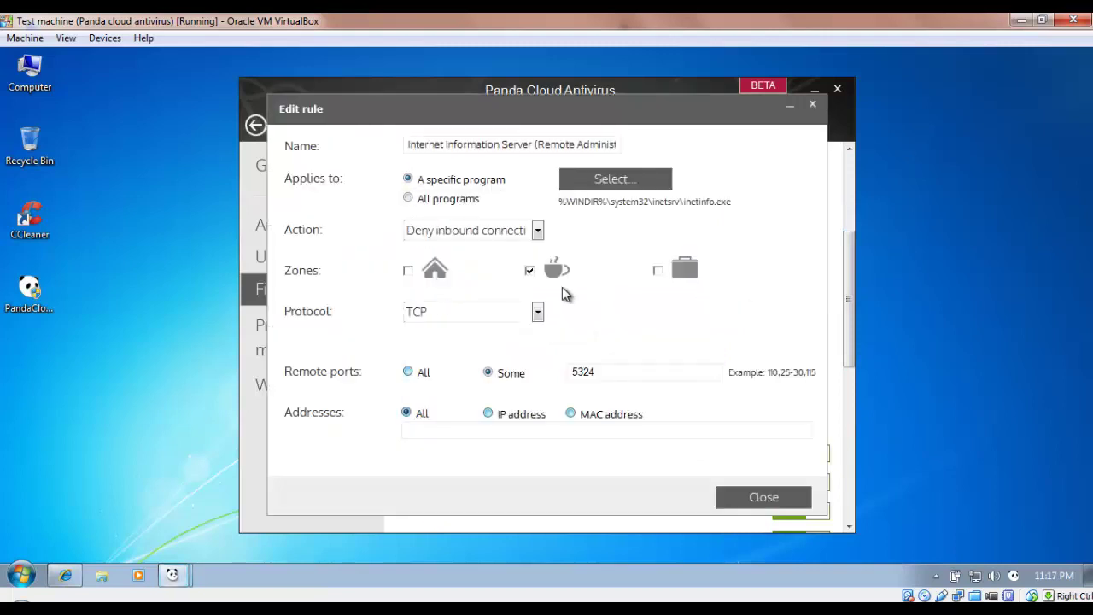
left_click(751, 502)
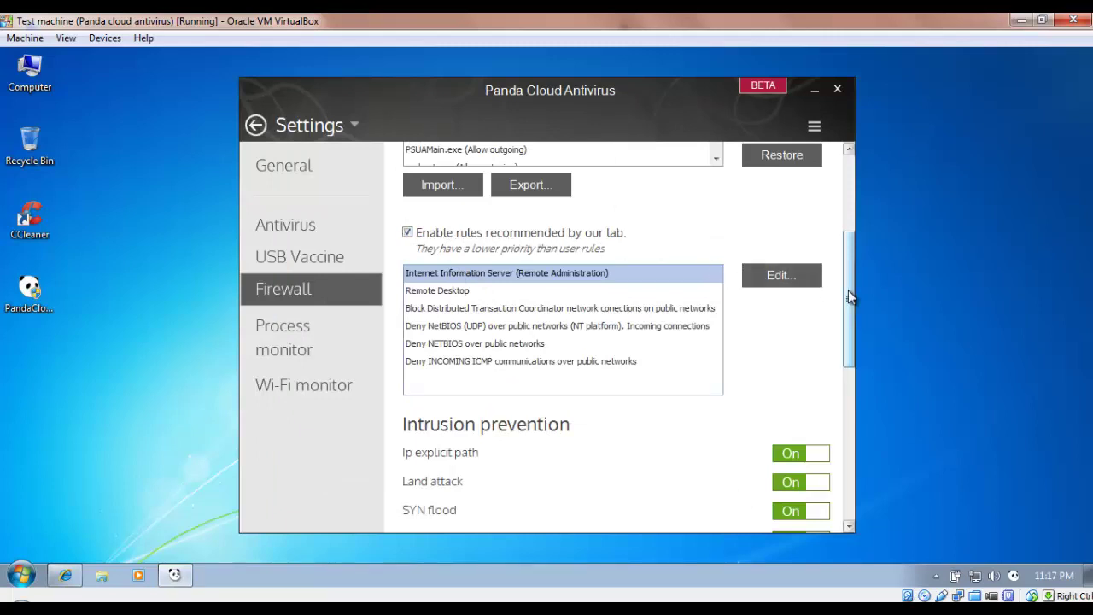
left_click_drag(848, 289, 853, 348)
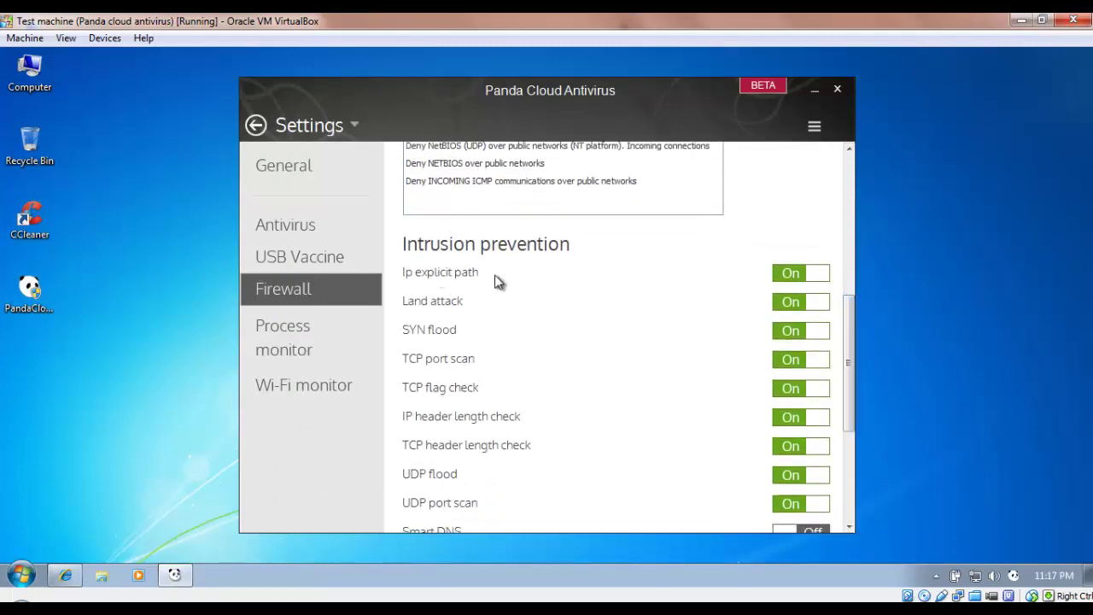
left_click_drag(850, 328, 820, 179)
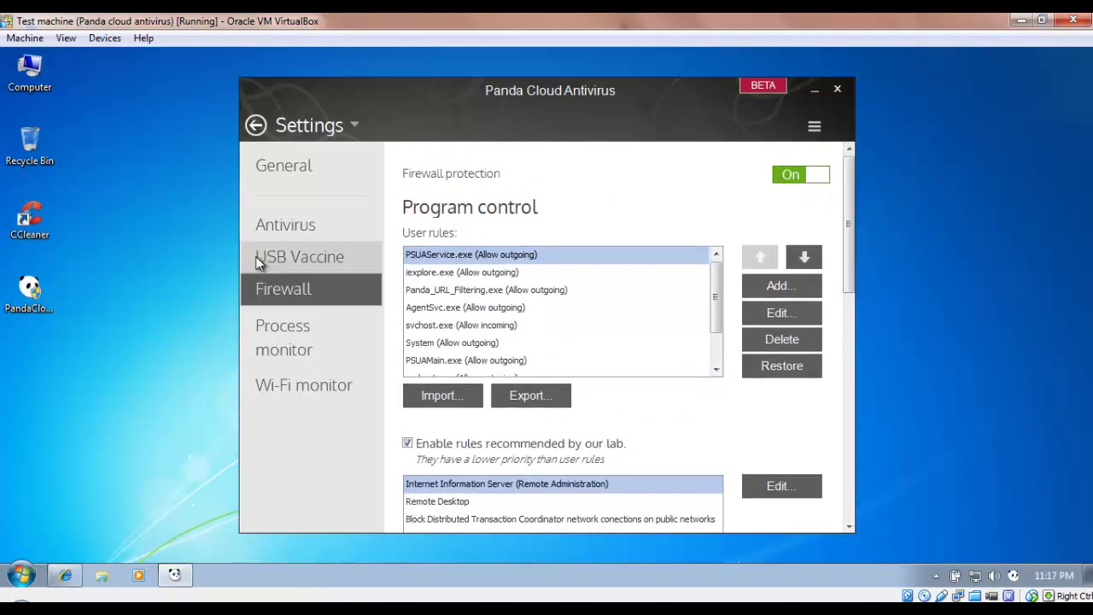
Step: View the Process monitor and Wi-Fi monitor settings, then go back to the Start dashboard
left_click(281, 326)
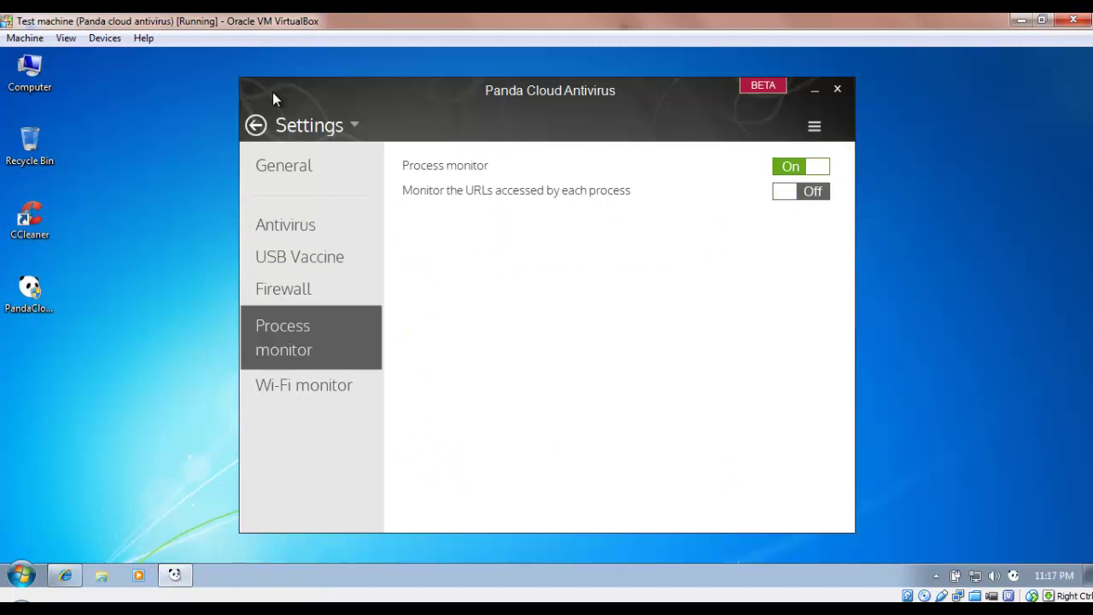
left_click(315, 397)
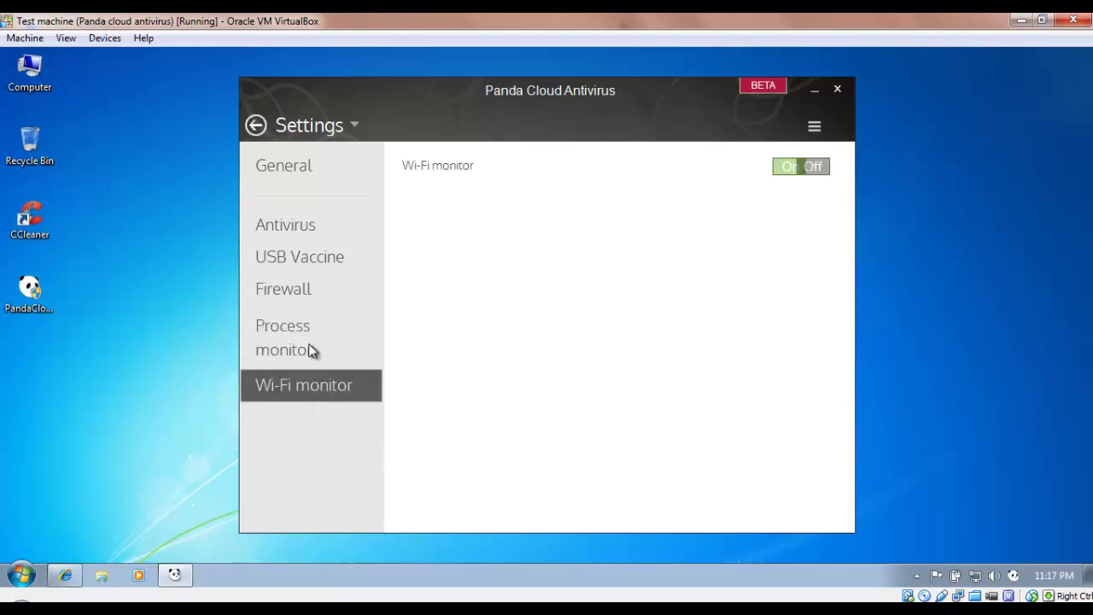
left_click(312, 350)
left_click(255, 124)
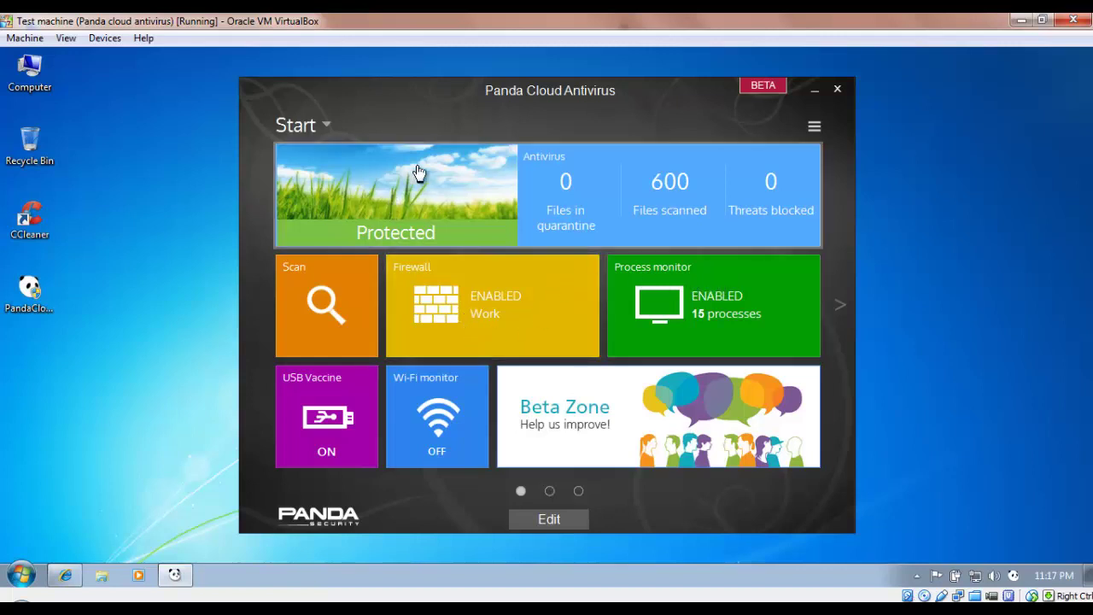
Step: Try rearranging the Protected and Scan dashboard tiles, then open and dismiss the main menu
left_click_drag(376, 158, 393, 192)
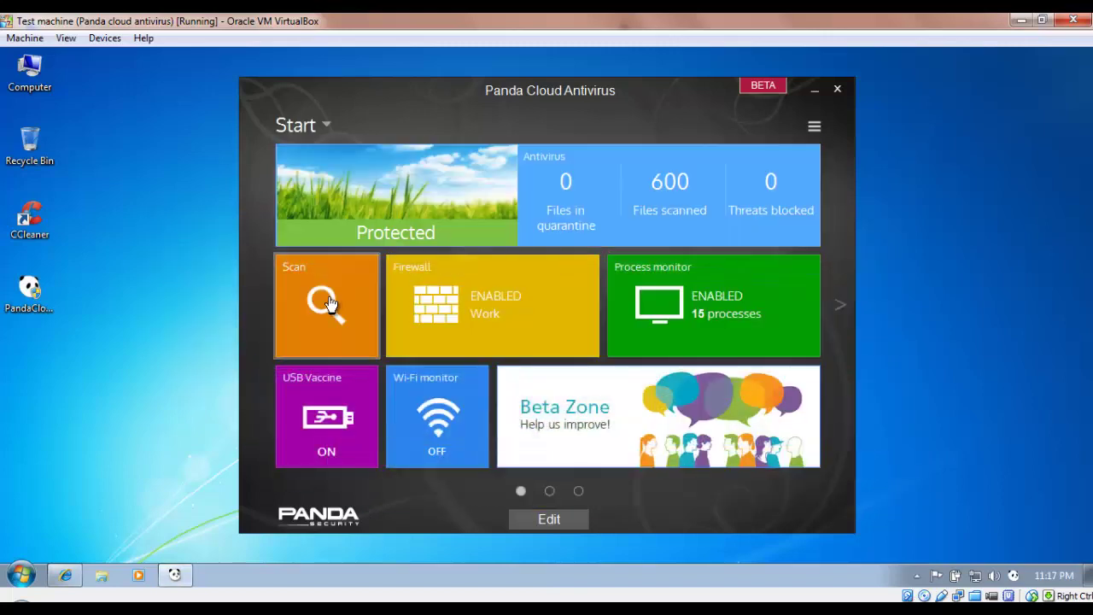
mouse_move(328, 299)
left_mouse_down()
mouse_move(391, 232)
mouse_move(547, 261)
mouse_move(606, 288)
mouse_move(364, 276)
mouse_move(339, 309)
mouse_move(324, 293)
left_mouse_up()
left_click_drag(444, 214, 430, 258)
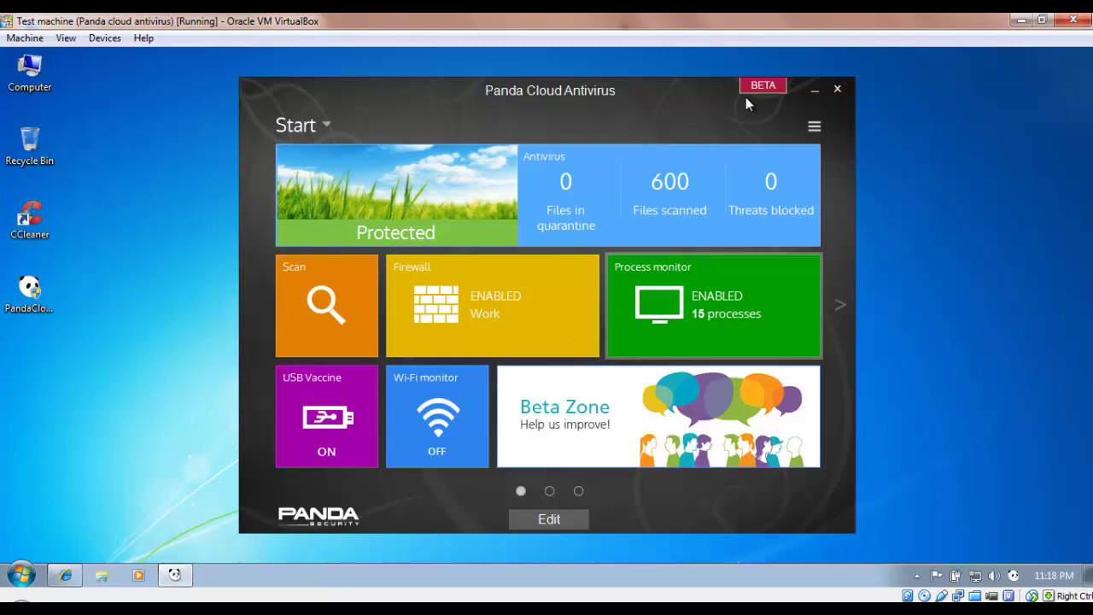
left_click(813, 126)
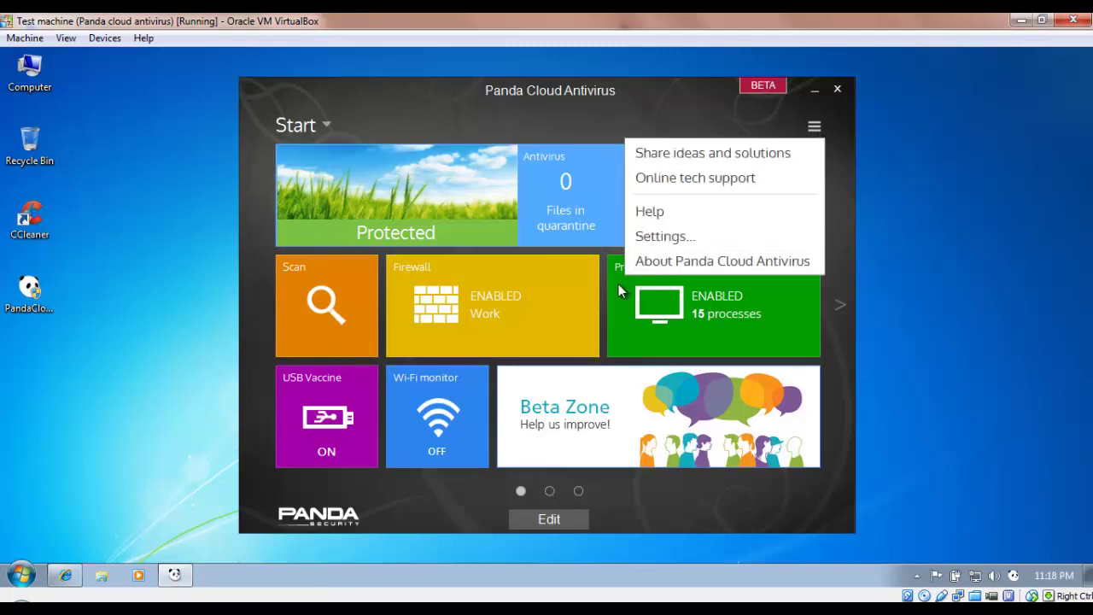
left_click(740, 106)
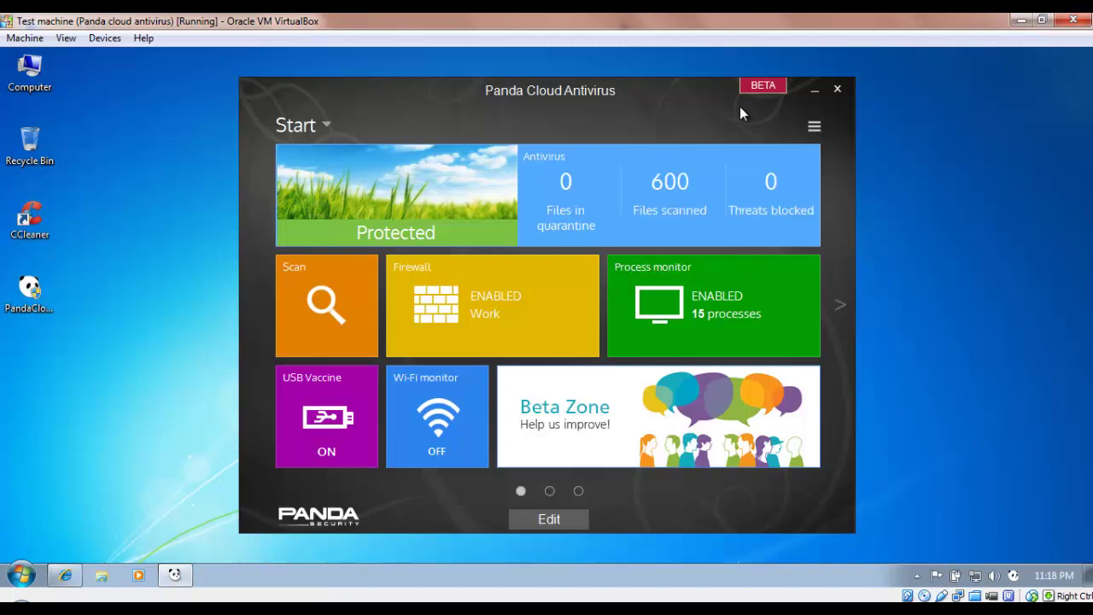
left_click(838, 91)
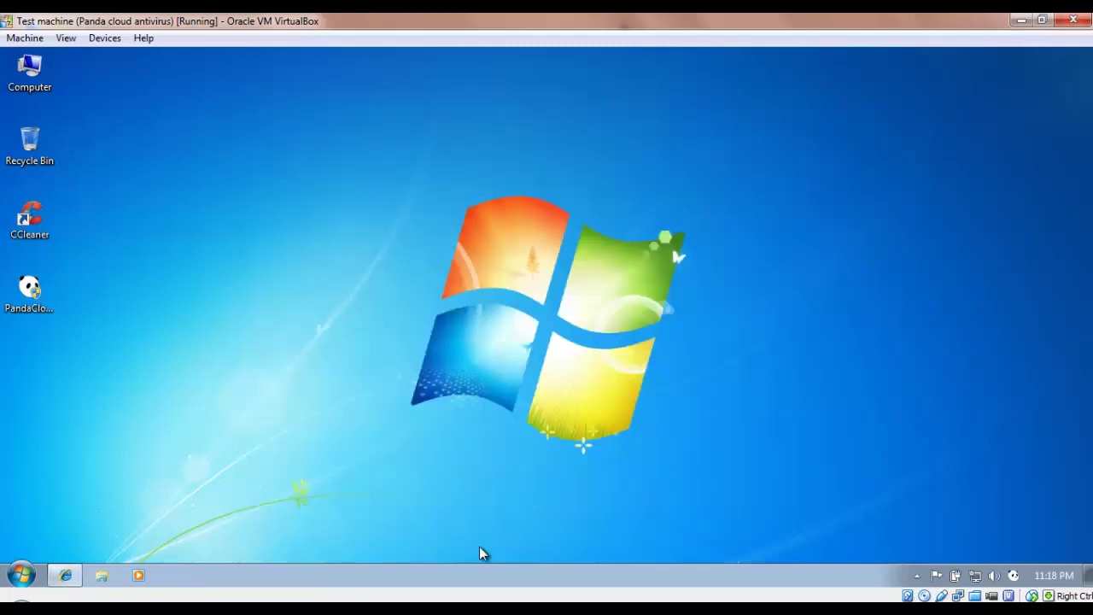
right_click(380, 566)
left_click(403, 515)
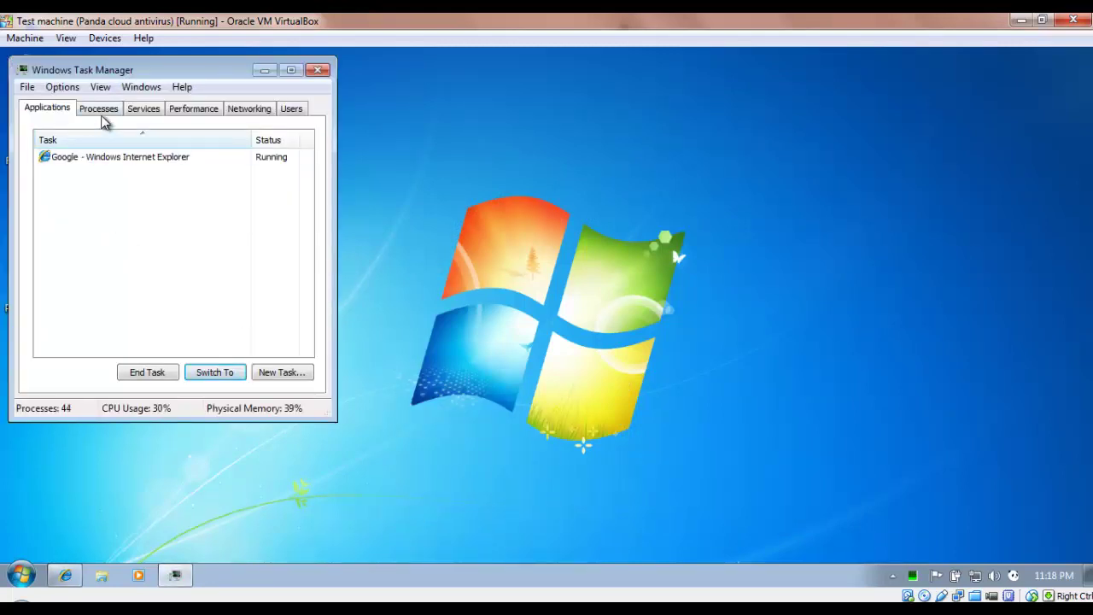
left_click(102, 111)
left_click(97, 376)
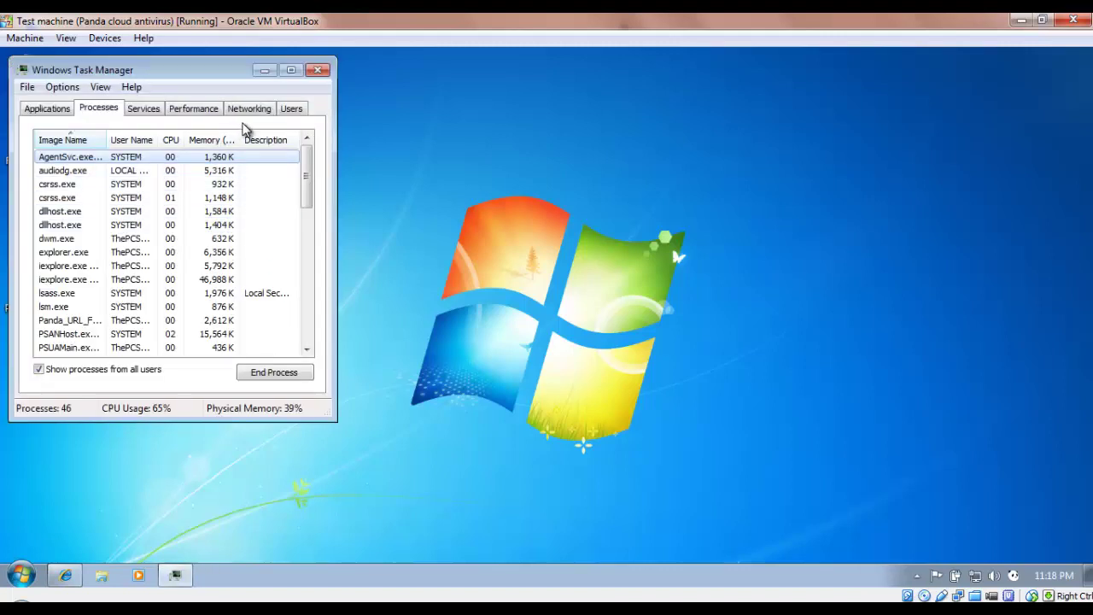
left_click_drag(218, 80, 372, 112)
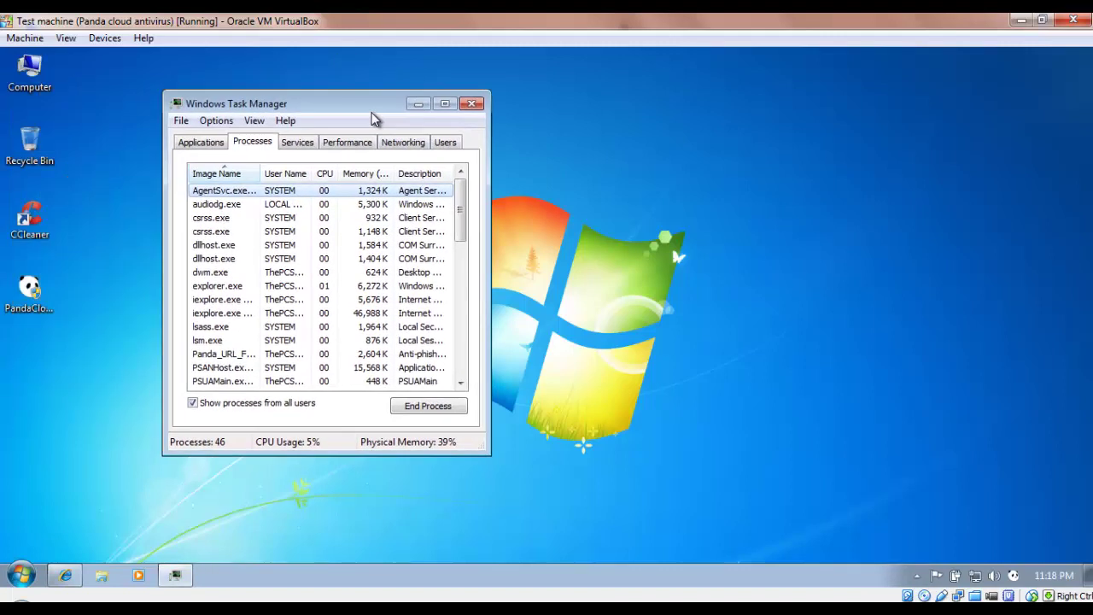
left_click(445, 104)
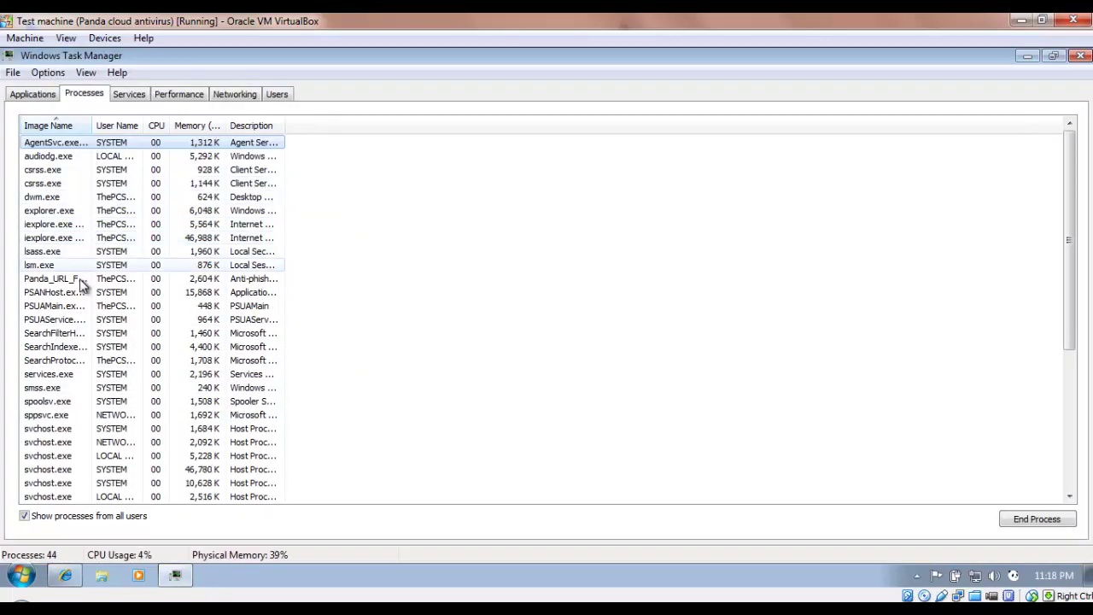
left_click_drag(78, 280, 80, 317)
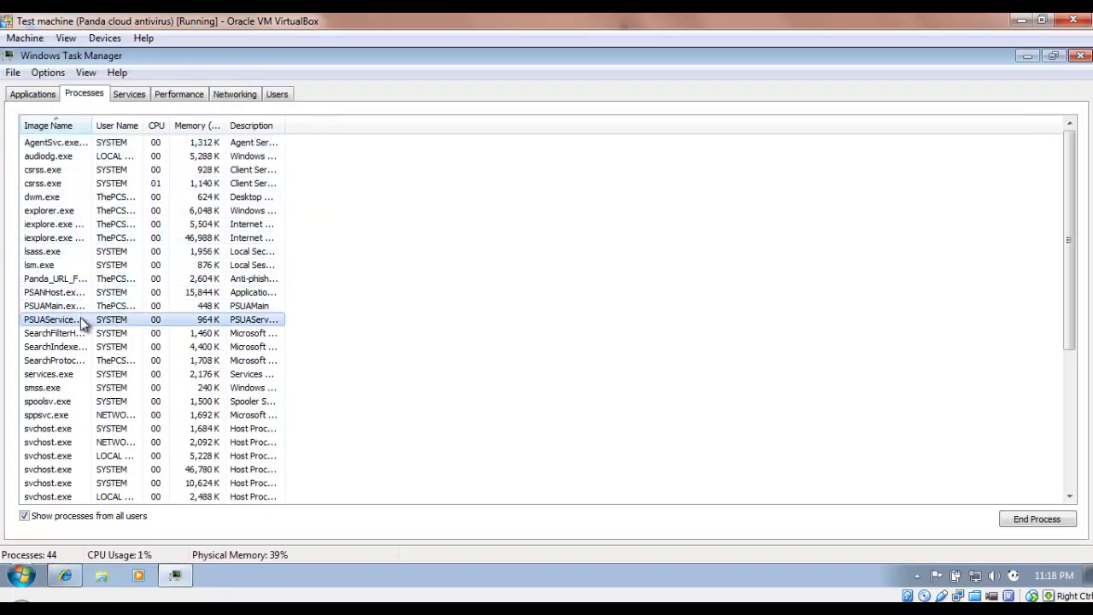
left_click(94, 280)
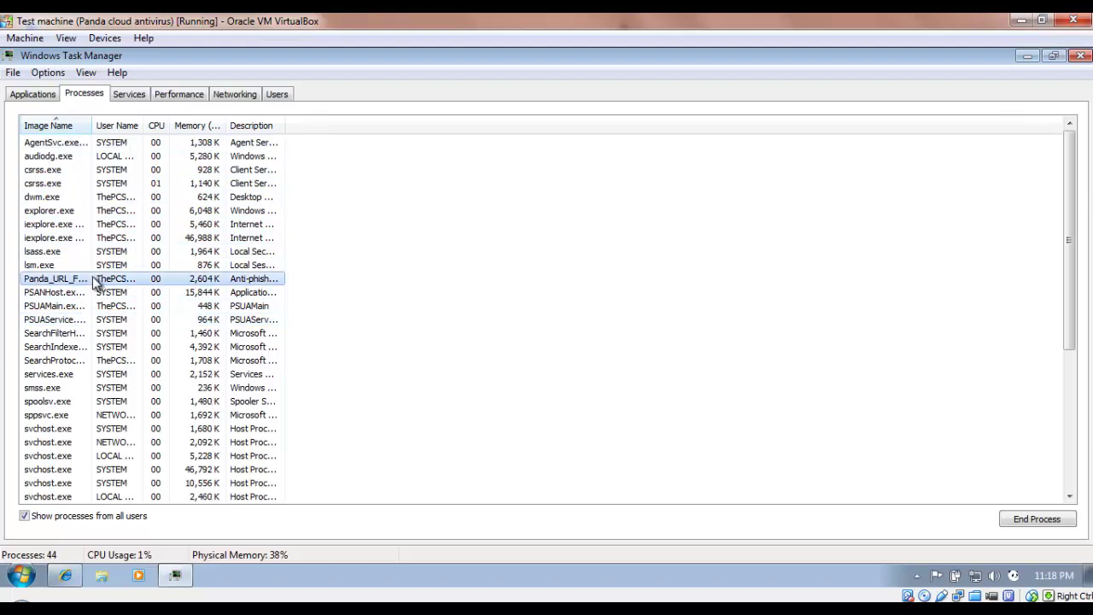
left_click(124, 319)
left_click(135, 285)
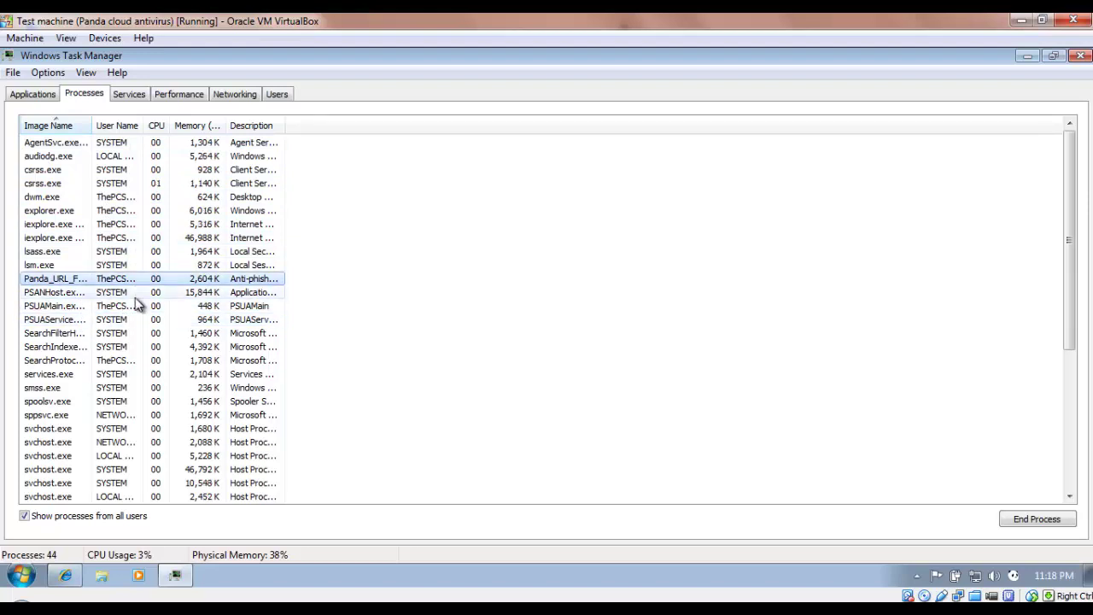
left_click(145, 333)
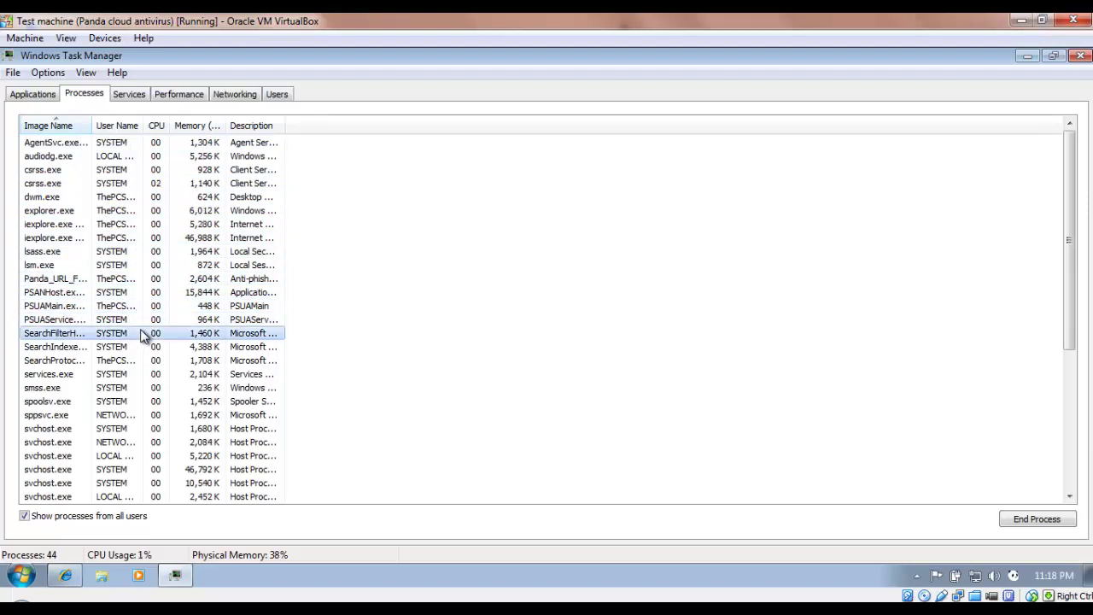
left_click(273, 280)
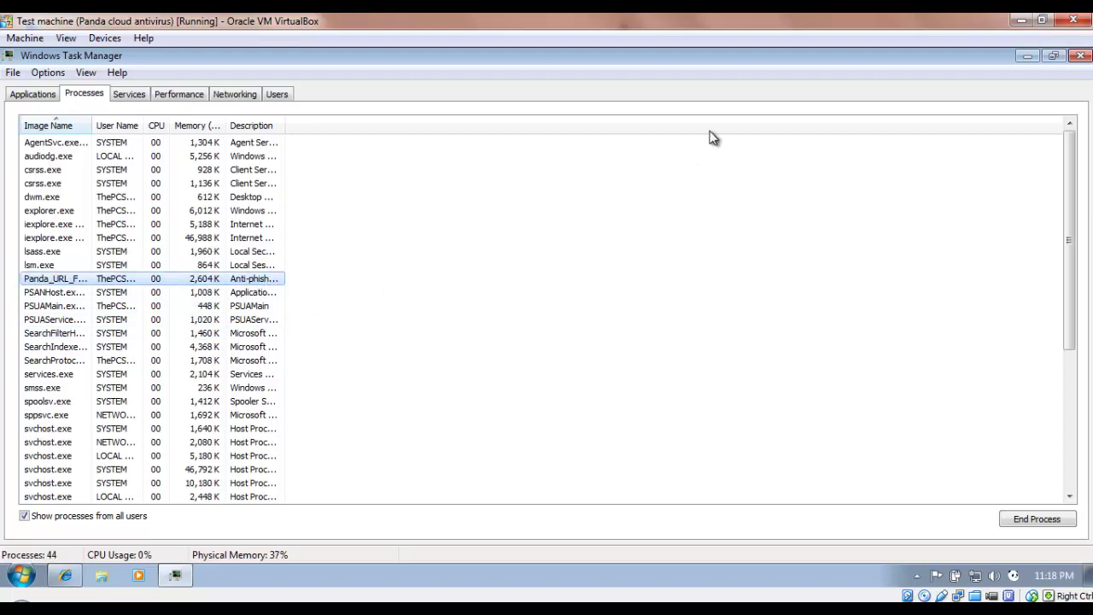
left_click(1078, 57)
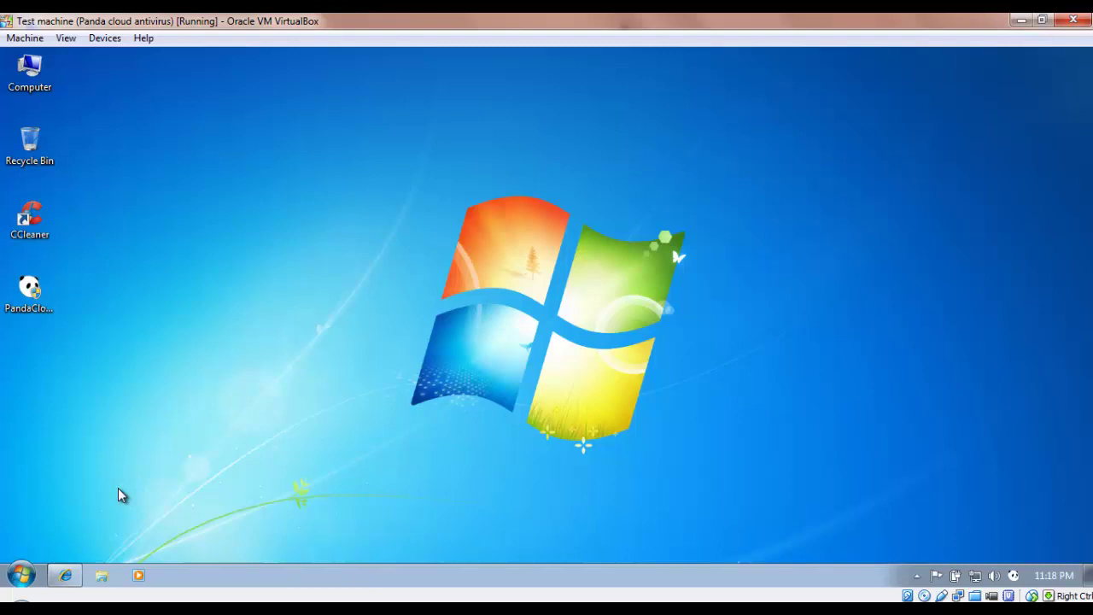
Step: Launch Internet Explorer, briefly view and close the Panda dashboard, then switch to the malware links notes
left_click(64, 576)
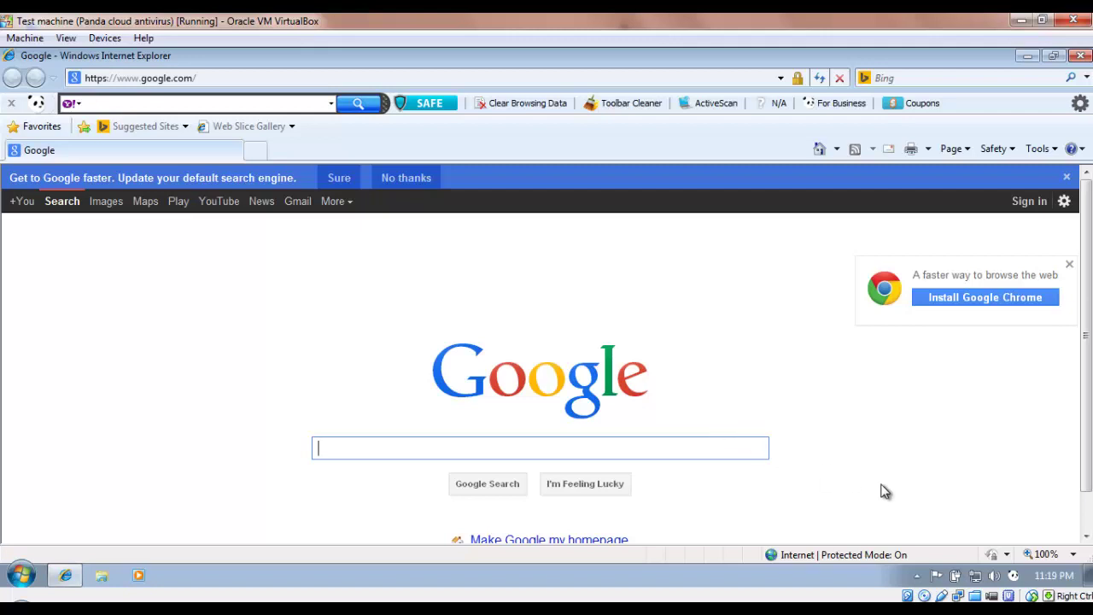
left_click(1010, 576)
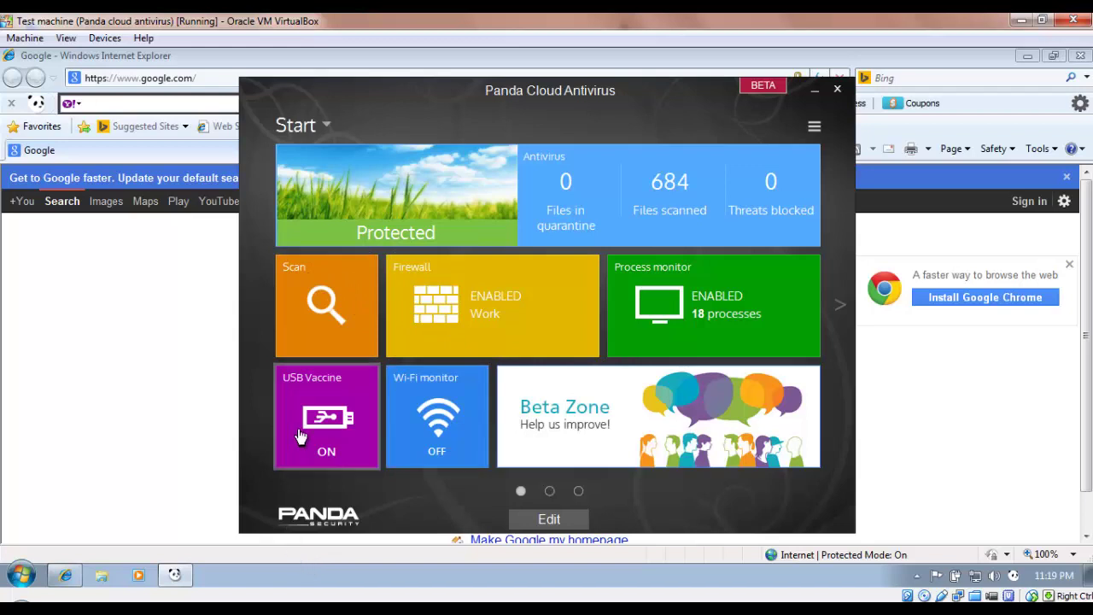
left_click(837, 90)
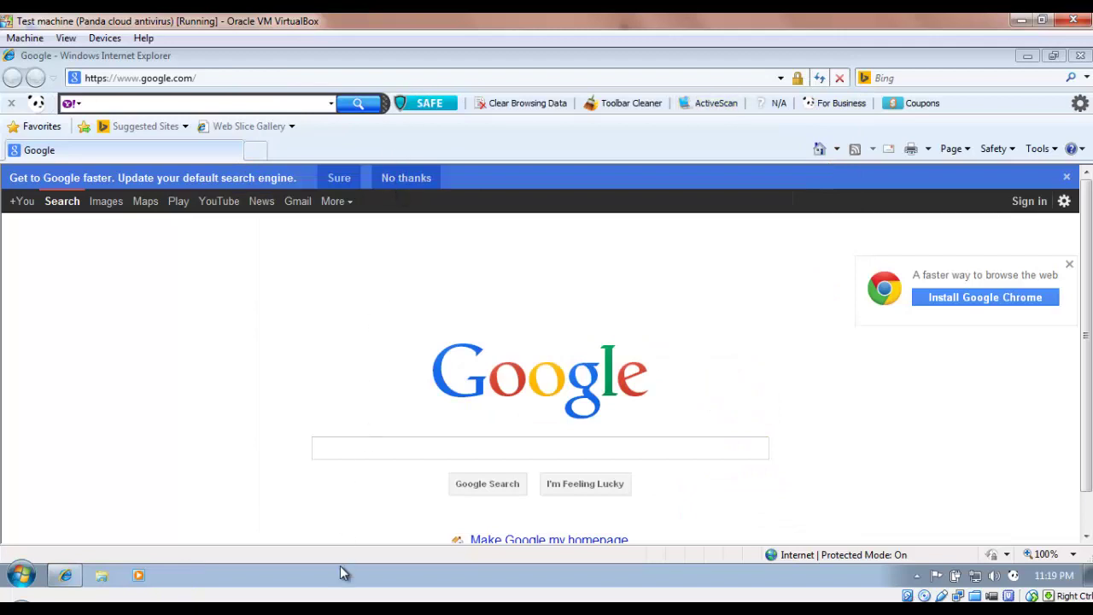
key("alt+Tab")
Step: Select the sopvps.hk/clients/1201310150340282788.exe link in Notepad and return to Internet Explorer
left_click(331, 154)
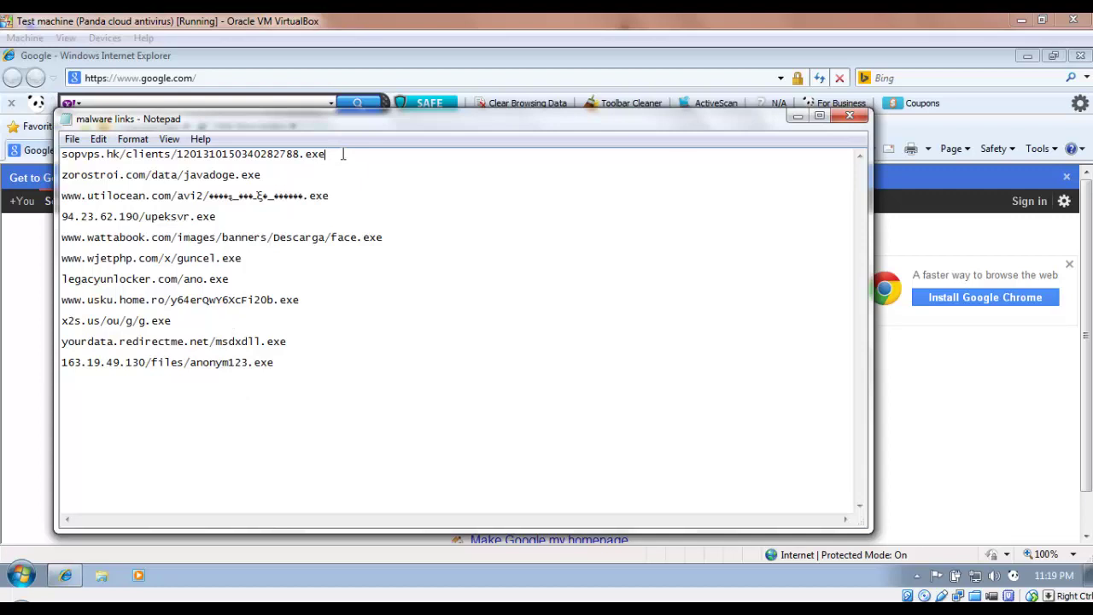
left_click_drag(343, 154, 2, 133)
key("ctrl+c")
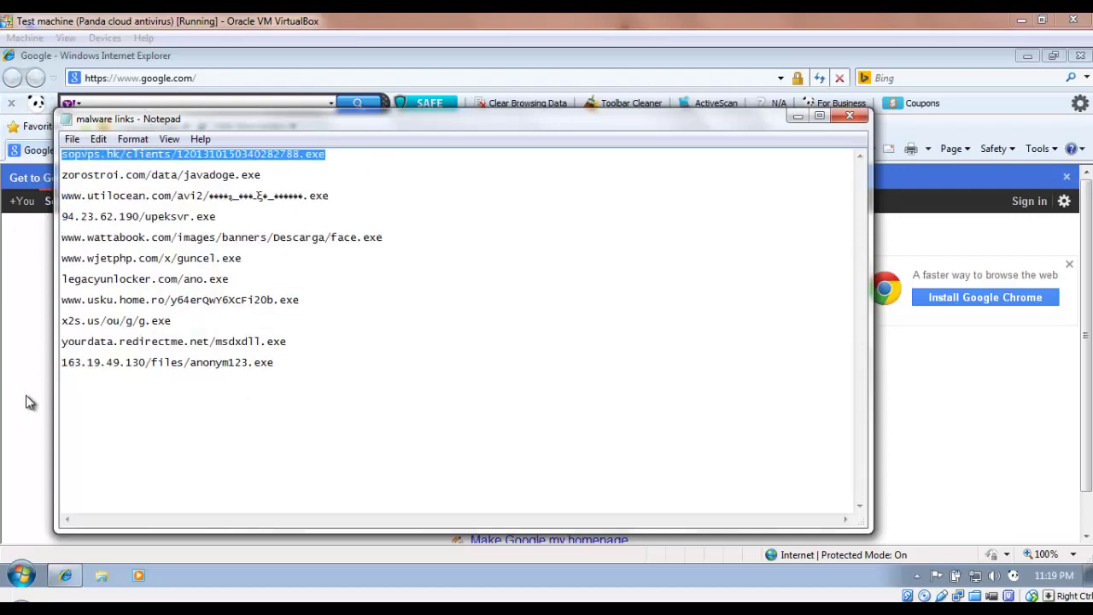
left_click(44, 338)
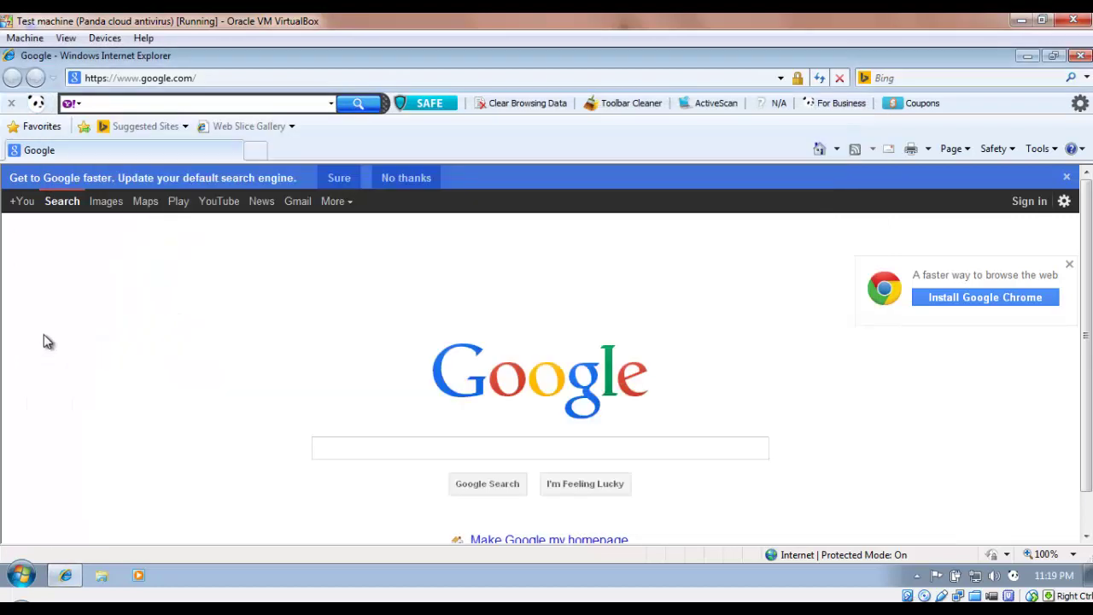
Step: Load the sopvps.hk link in Internet Explorer and run the downloaded 1201310150340282788.exe despite warnings
left_click(197, 78)
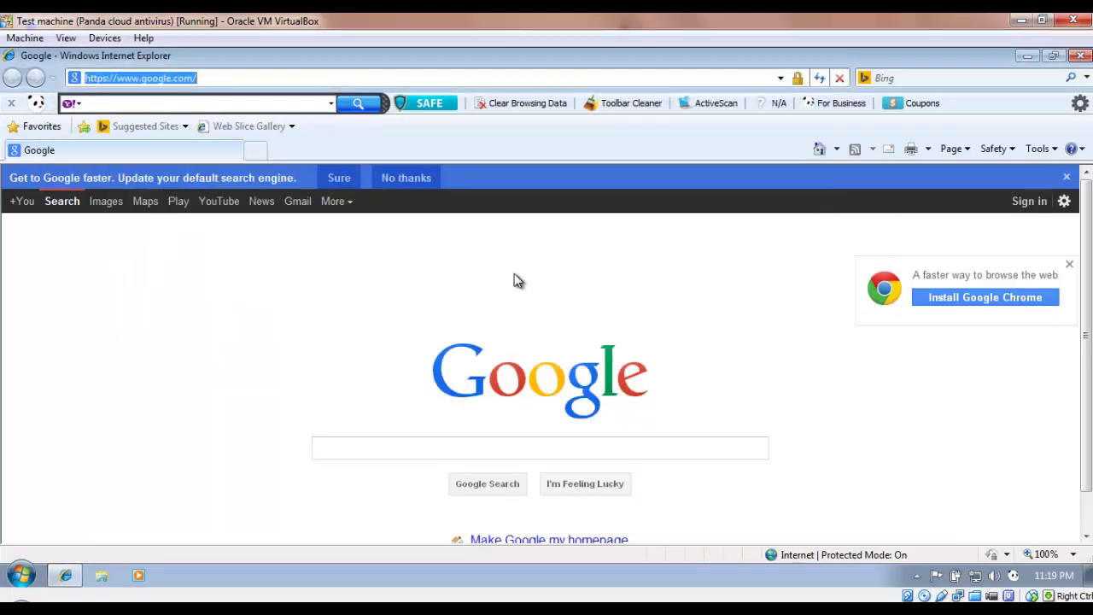
key("ctrl+v")
key("Return")
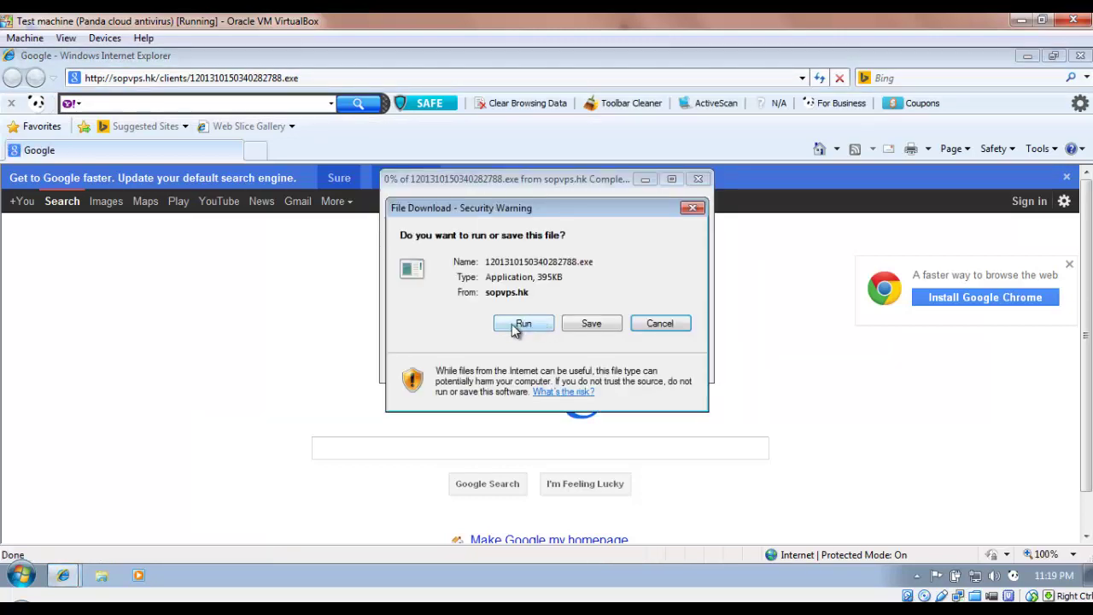
left_click(521, 327)
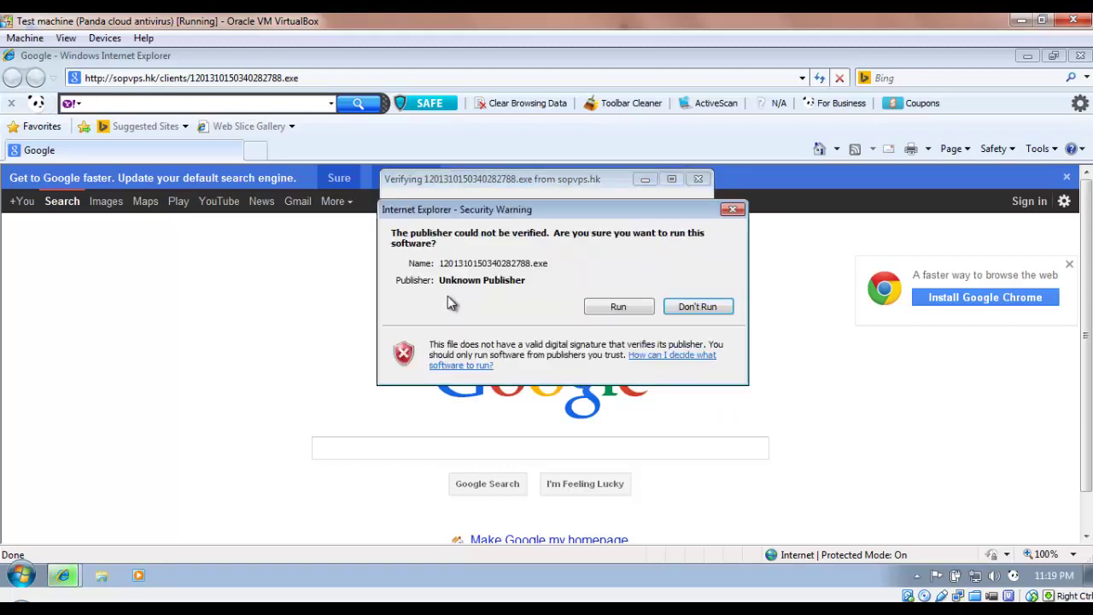
left_click(616, 309)
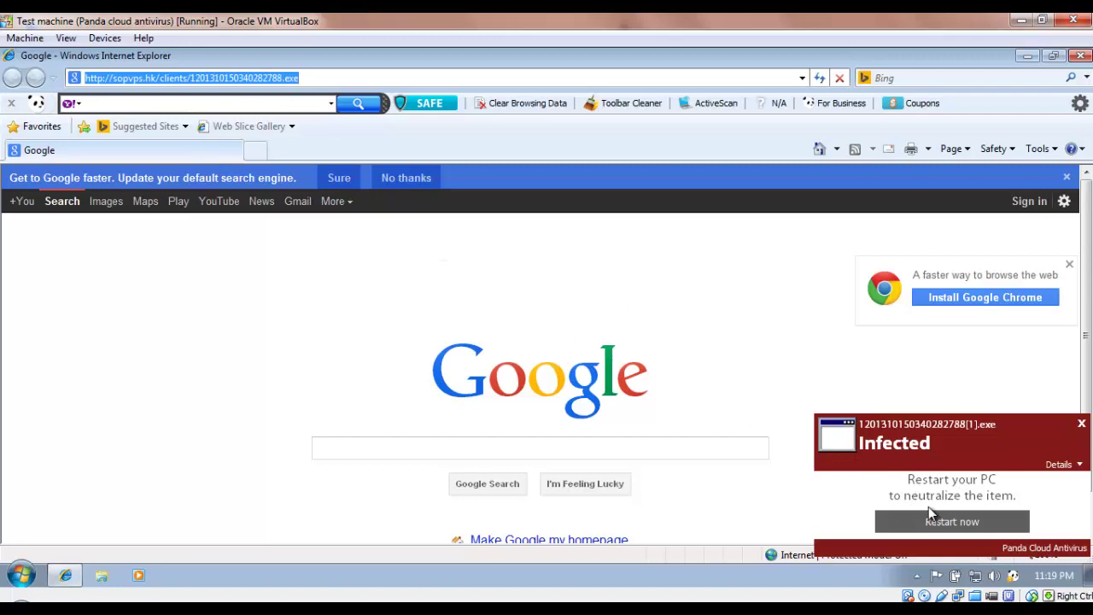
left_click(1061, 467)
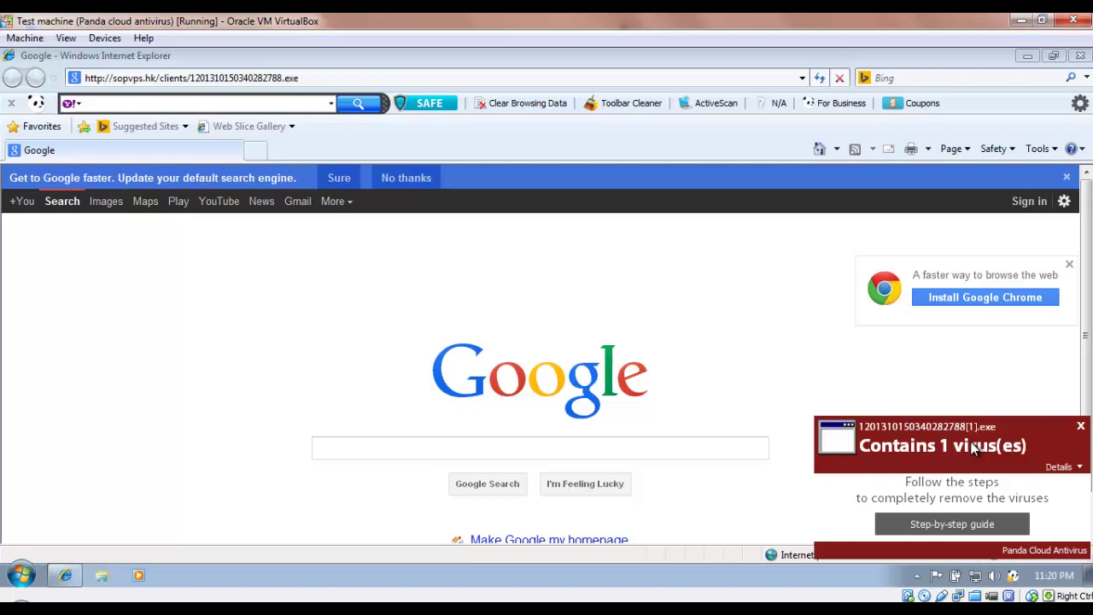
Step: Dismiss the virus alert and load zorostroi.com/data/javadoge.exe, which Panda blocks as malware
left_click(1080, 432)
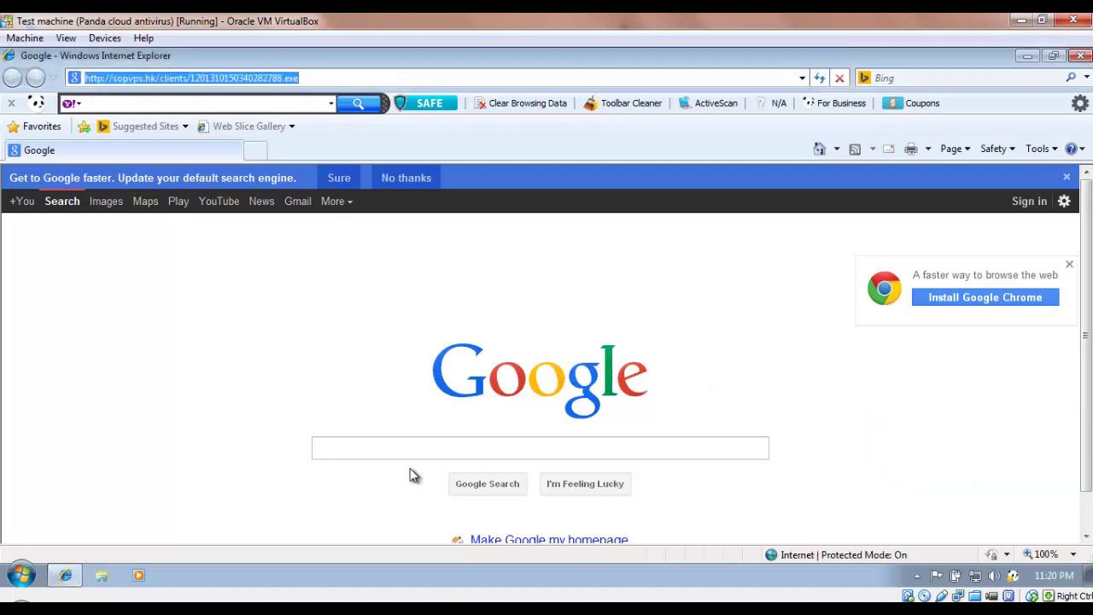
key("alt+Tab")
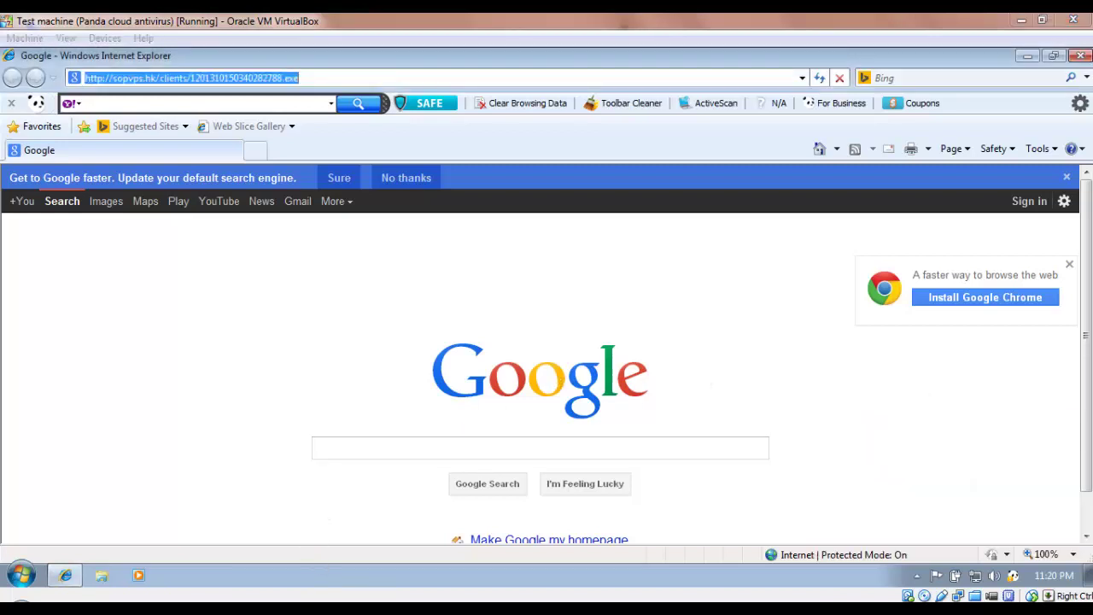
left_click(252, 174)
left_click_drag(253, 174, 190, 153)
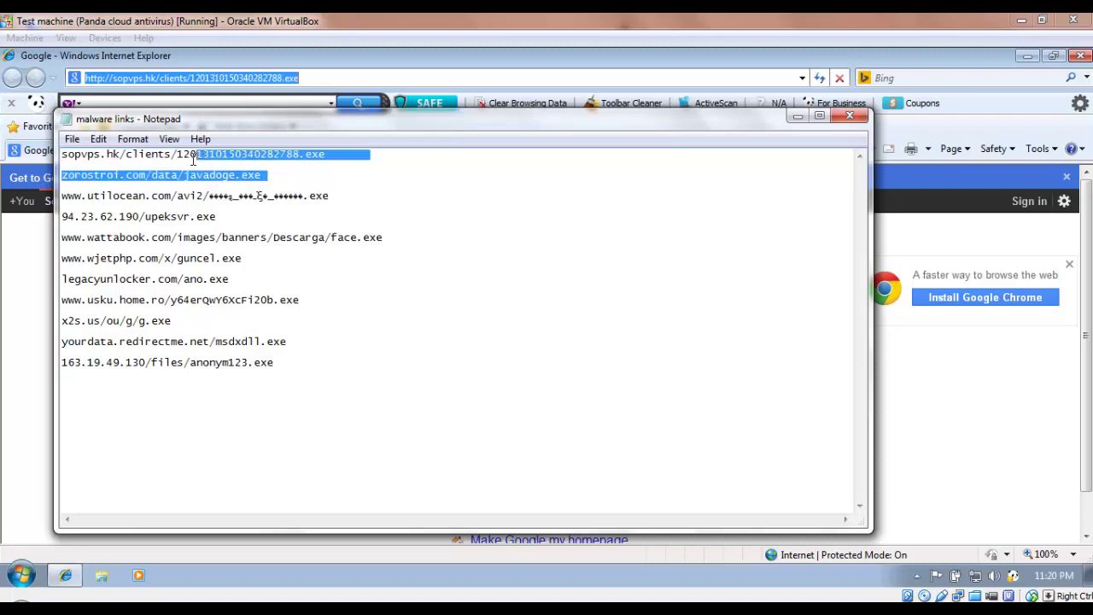
left_click(97, 174)
left_click_drag(62, 174, 268, 175)
key("ctrl+c")
left_click(25, 329)
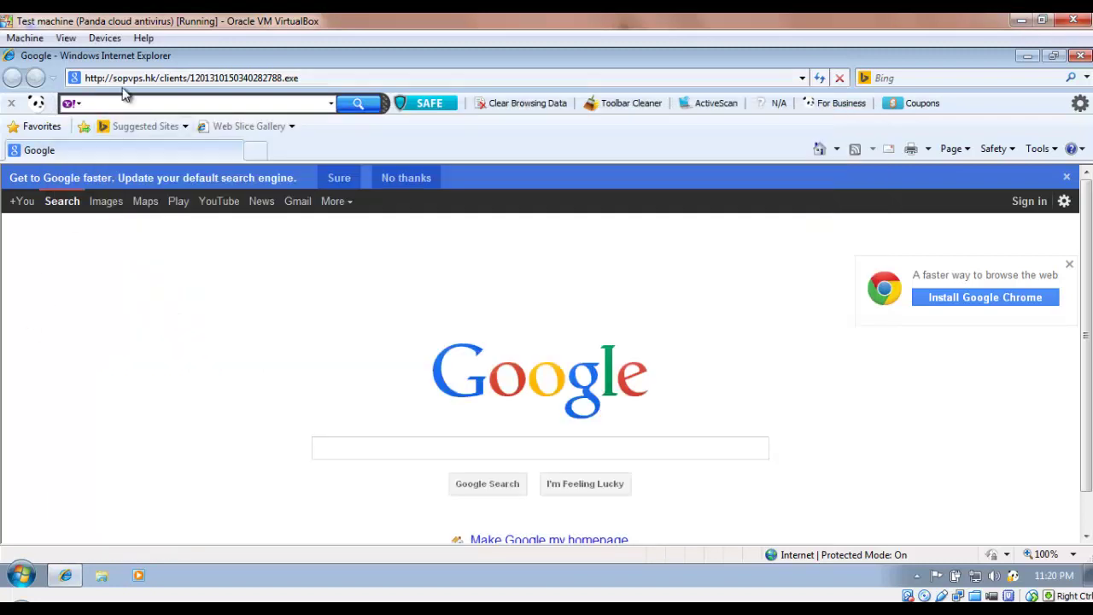
left_click(126, 78)
key("ctrl+v")
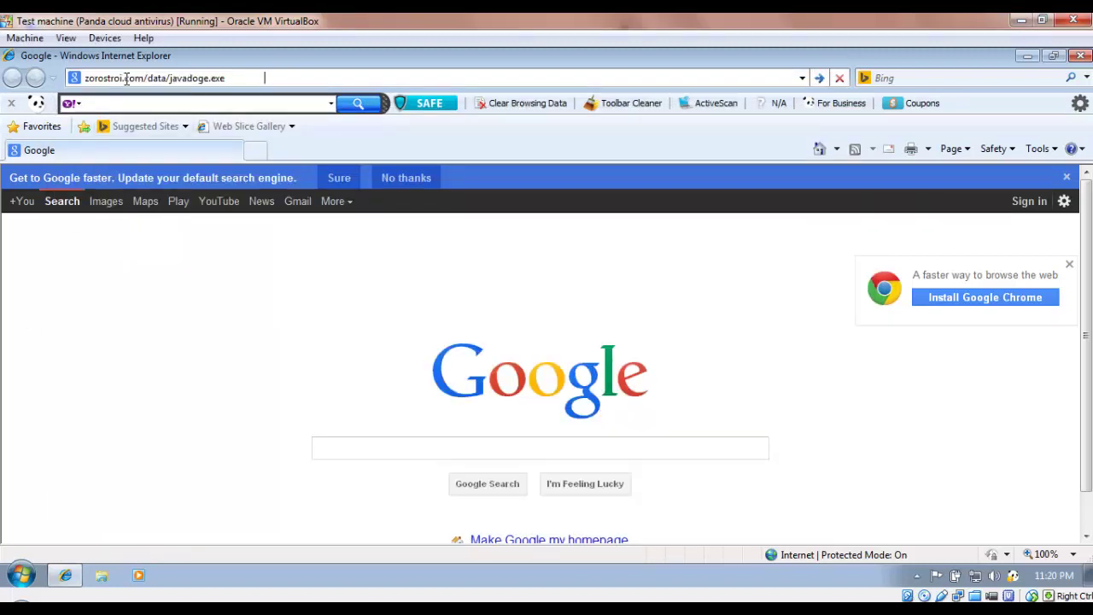
key("Return")
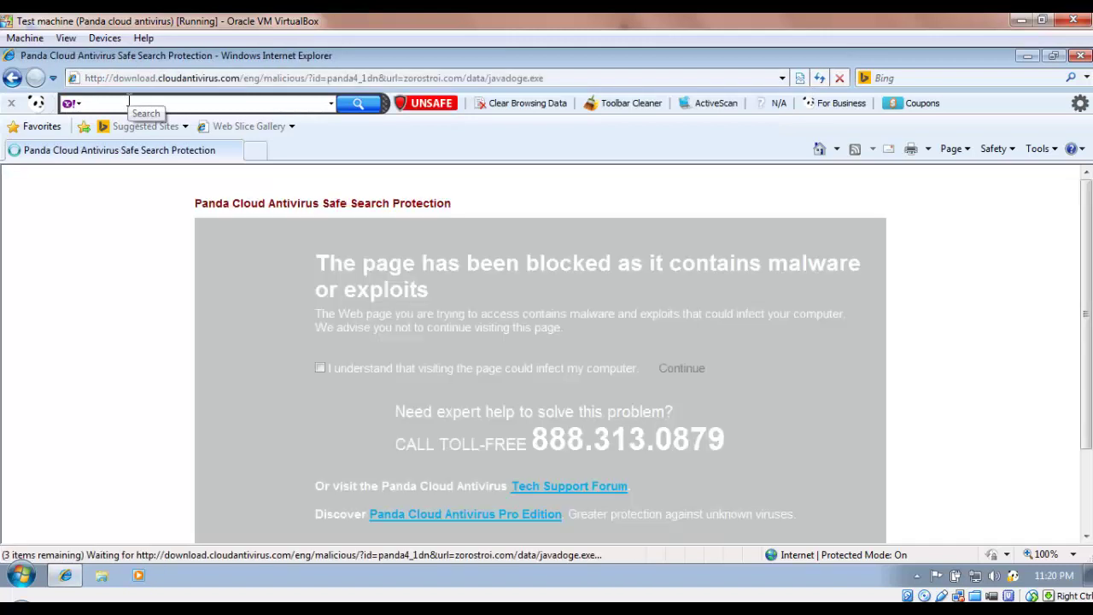
scroll(367, 318, "down", 3)
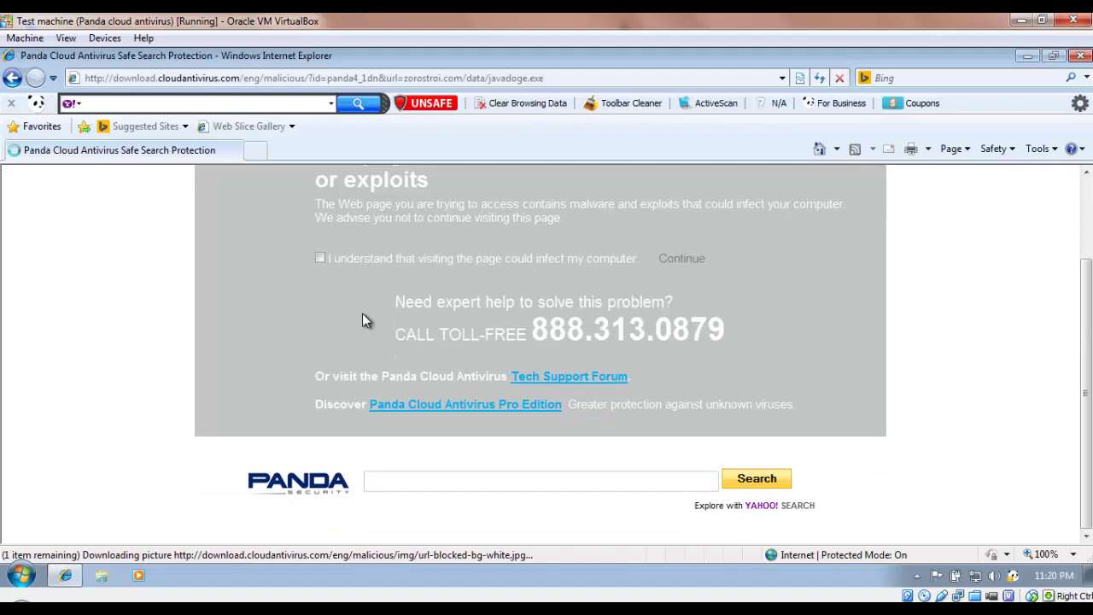
scroll(361, 316, "up", 3)
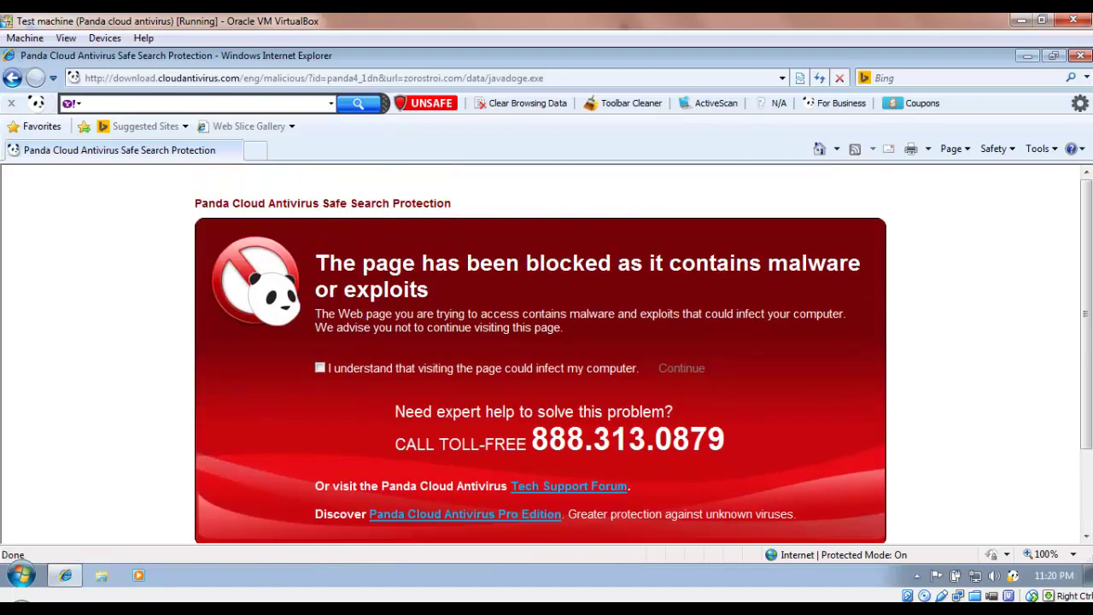
Step: Copy the utilocean.com link from Notepad and paste it into the Internet Explorer address bar
key("alt+Tab")
left_click_drag(325, 203, 370, 198)
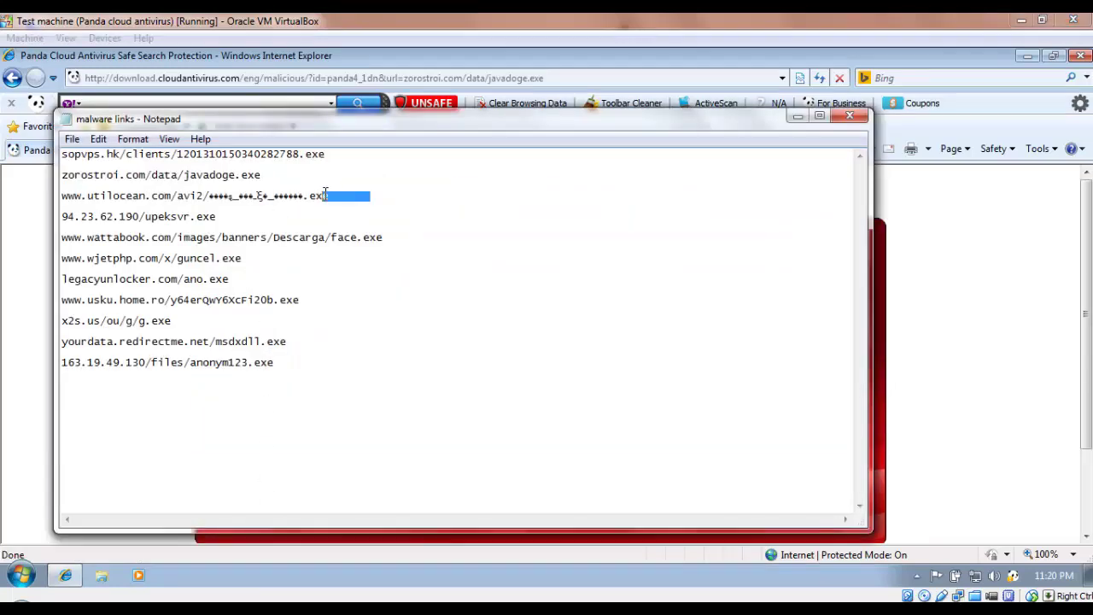
key("End")
key("shift+Home")
key("alt+Tab")
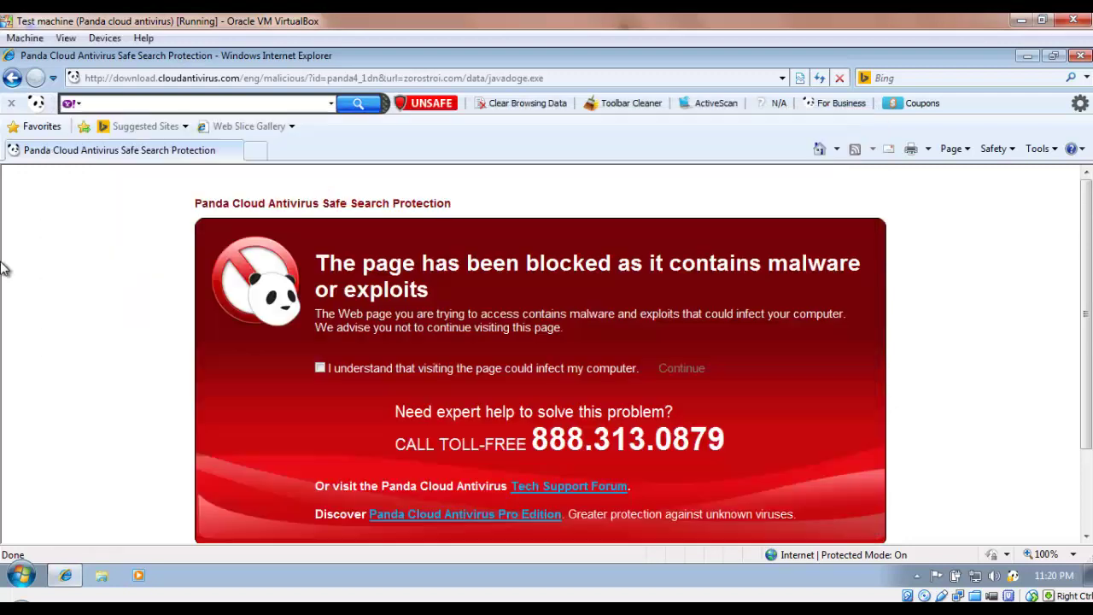
left_click(144, 73)
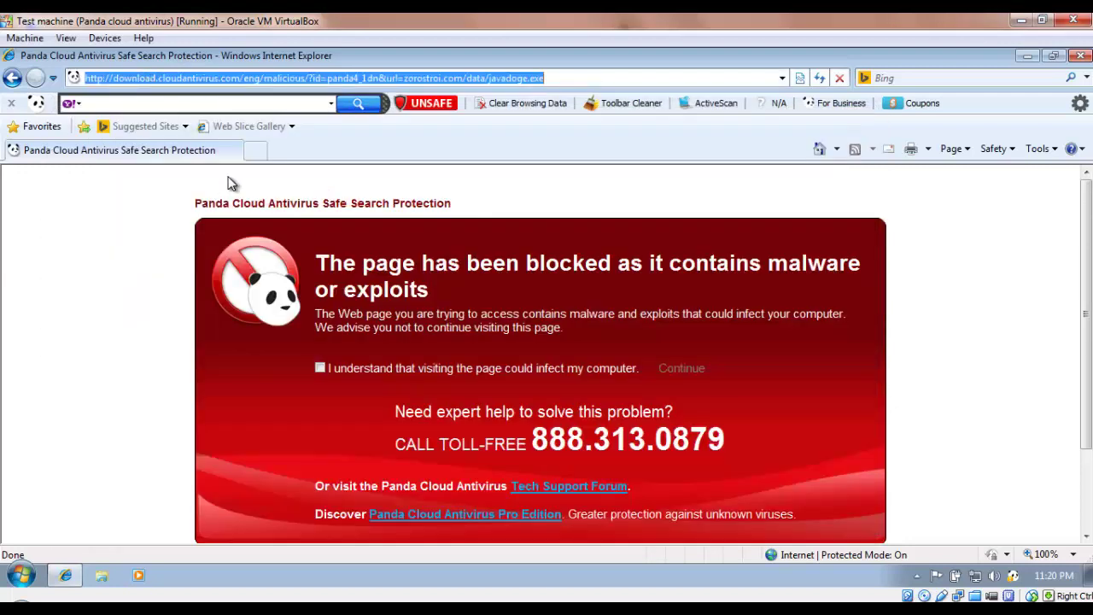
type("www.utilocean.com/avi2/����s_���-ξ�_������.exe")
Step: Load the utilocean link, then copy the 94.23.62.190/upeksvr.exe line from the notes
key("Return")
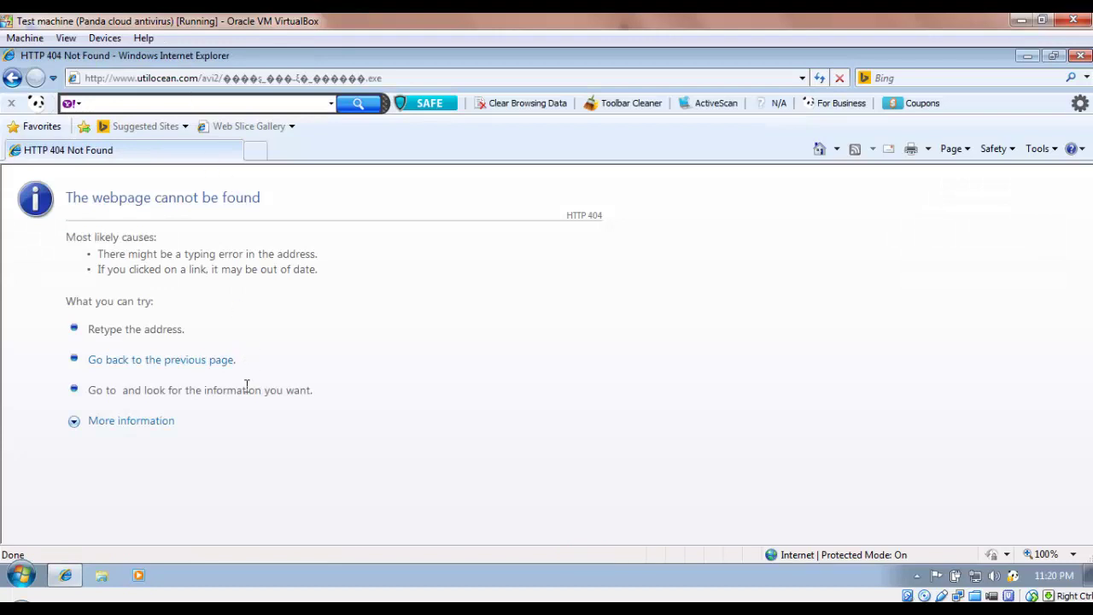
key("alt+Tab")
left_click(218, 218)
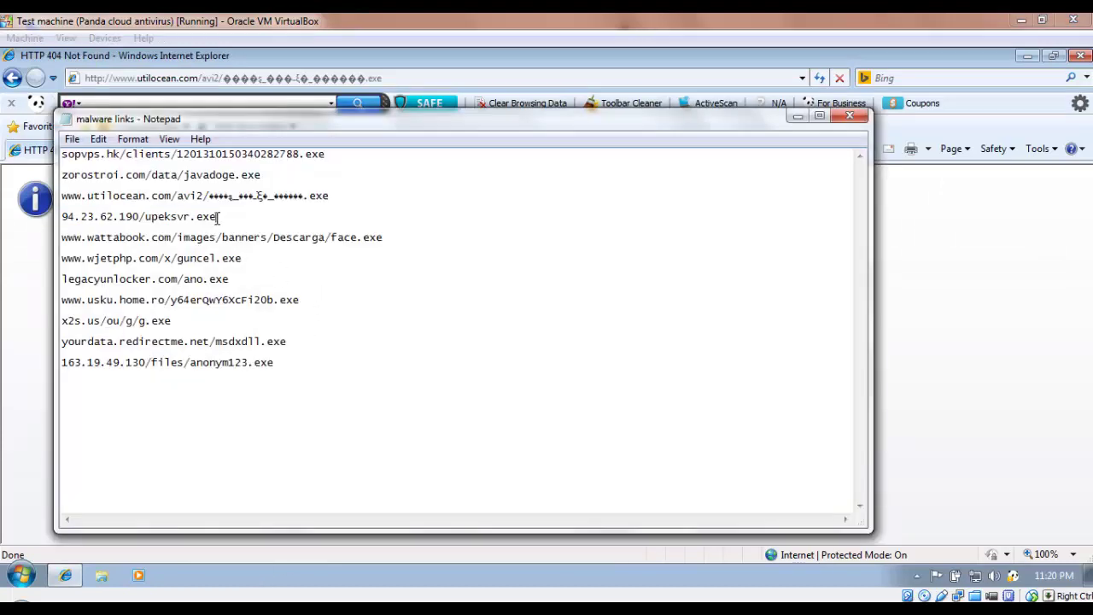
key("shift+Home")
key("ctrl+c")
Step: Load 94.23.62.190/upeksvr.exe in Internet Explorer and bring up the Panda dashboard
left_click(229, 78)
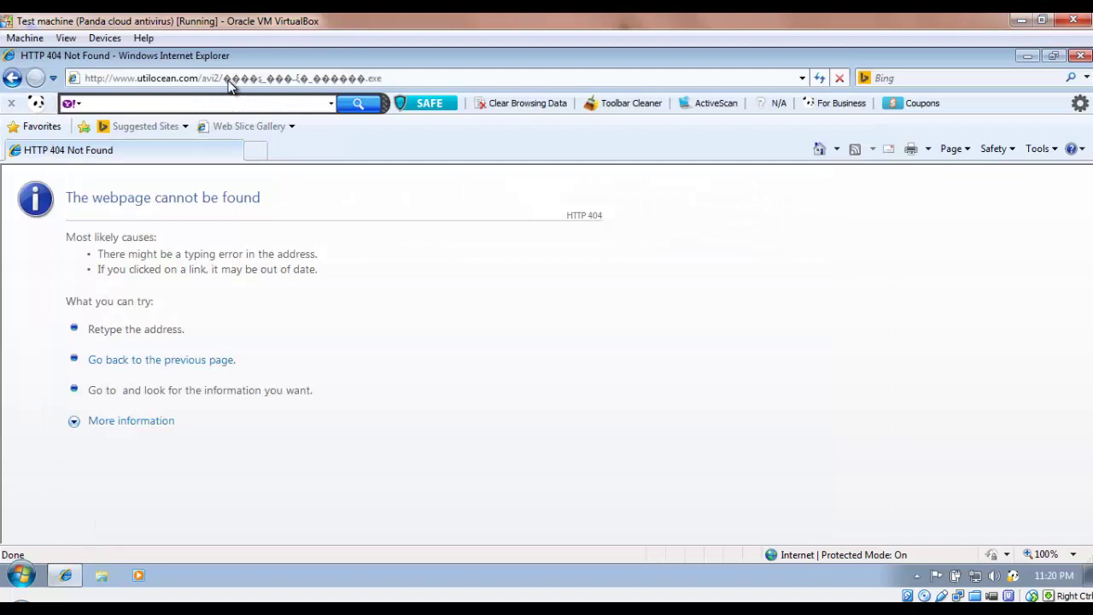
key("ctrl+v")
key("Return")
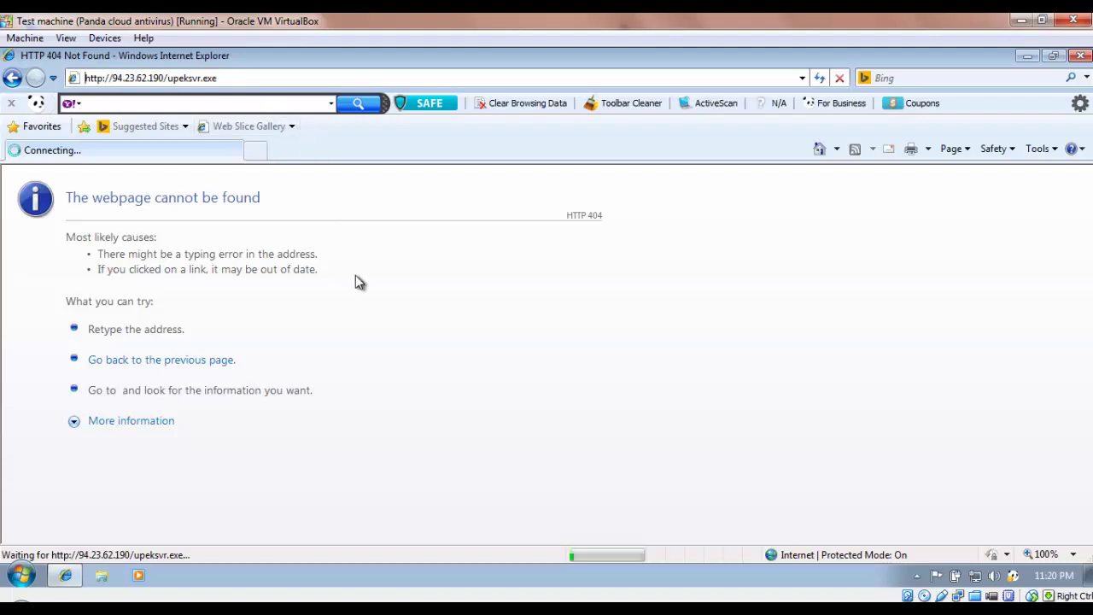
left_click(1013, 577)
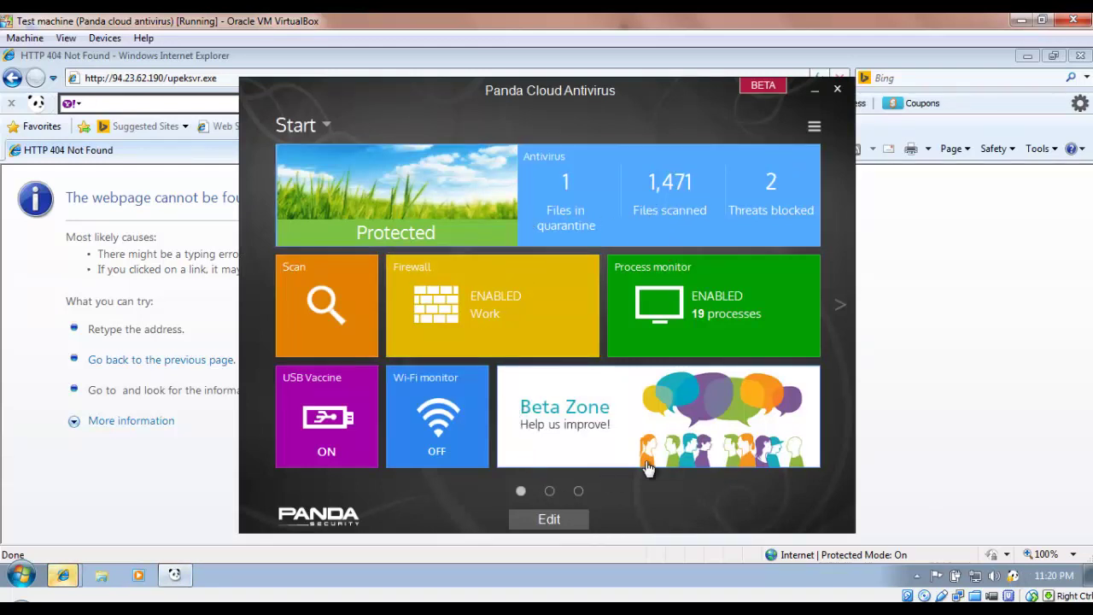
Step: Close the Panda dashboard and select the wattabook link line in the notes
left_click(837, 90)
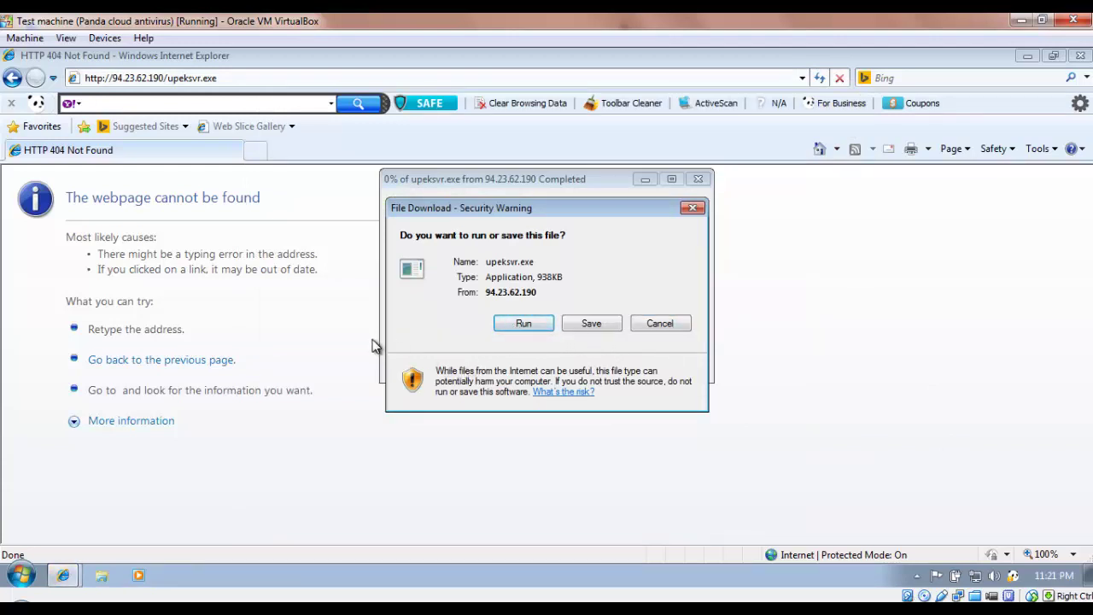
key("alt+Tab")
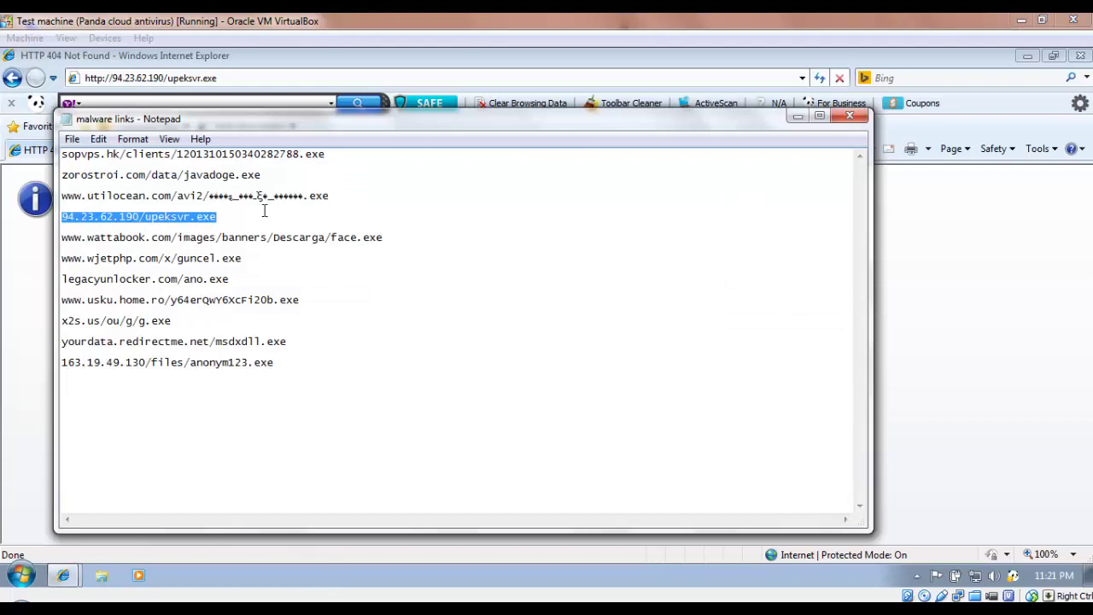
left_click_drag(397, 235, 361, 225)
Step: Run the downloaded upeksvr.exe despite the unverified-publisher warning, then return to the links list
left_click(22, 336)
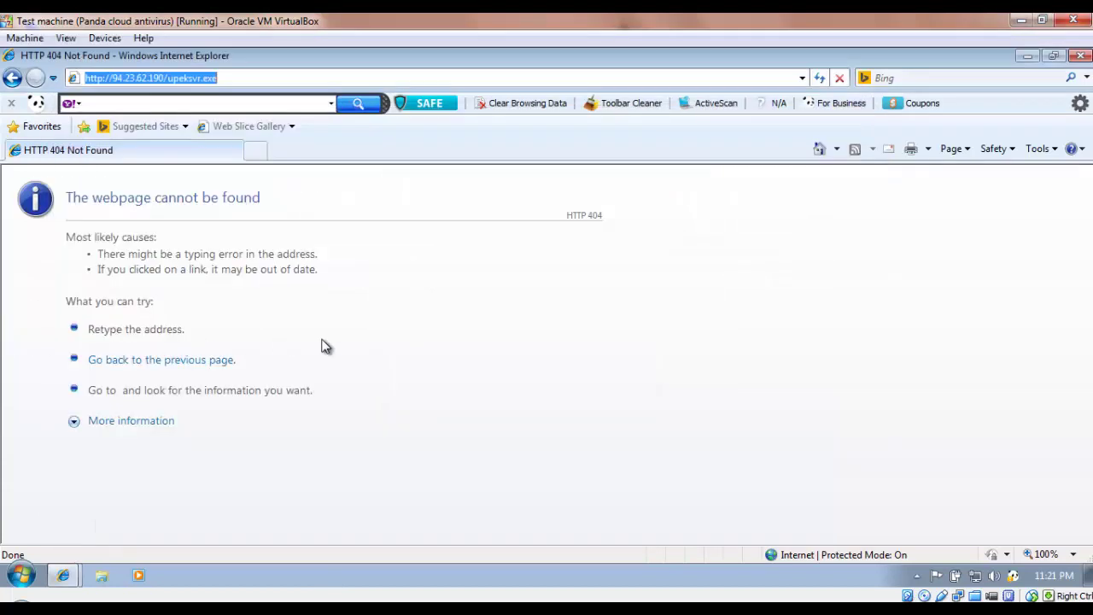
left_click(66, 575)
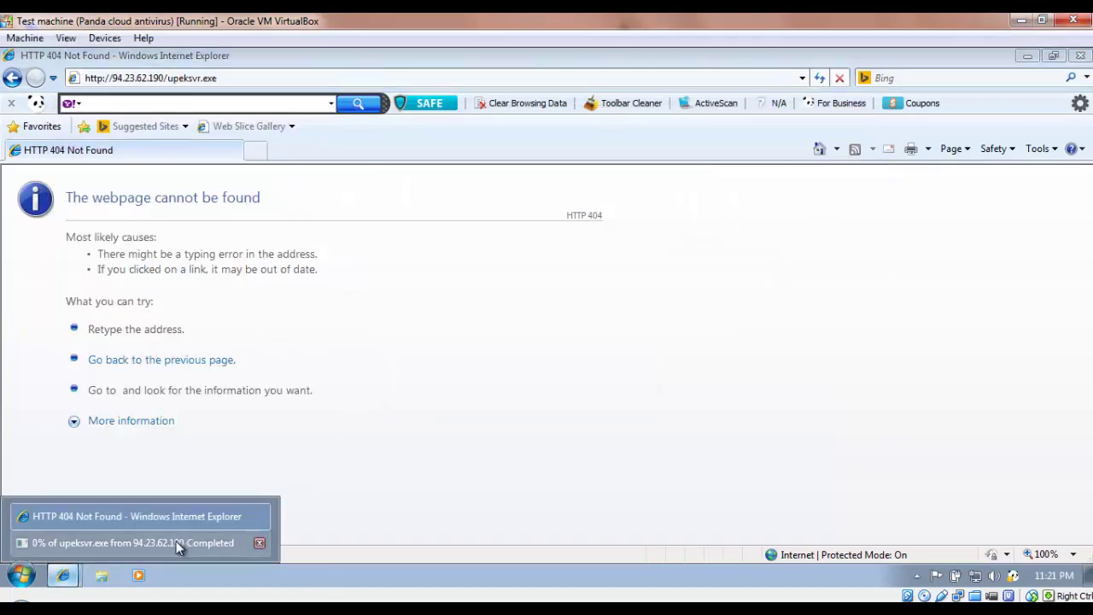
left_click(176, 540)
left_click(520, 321)
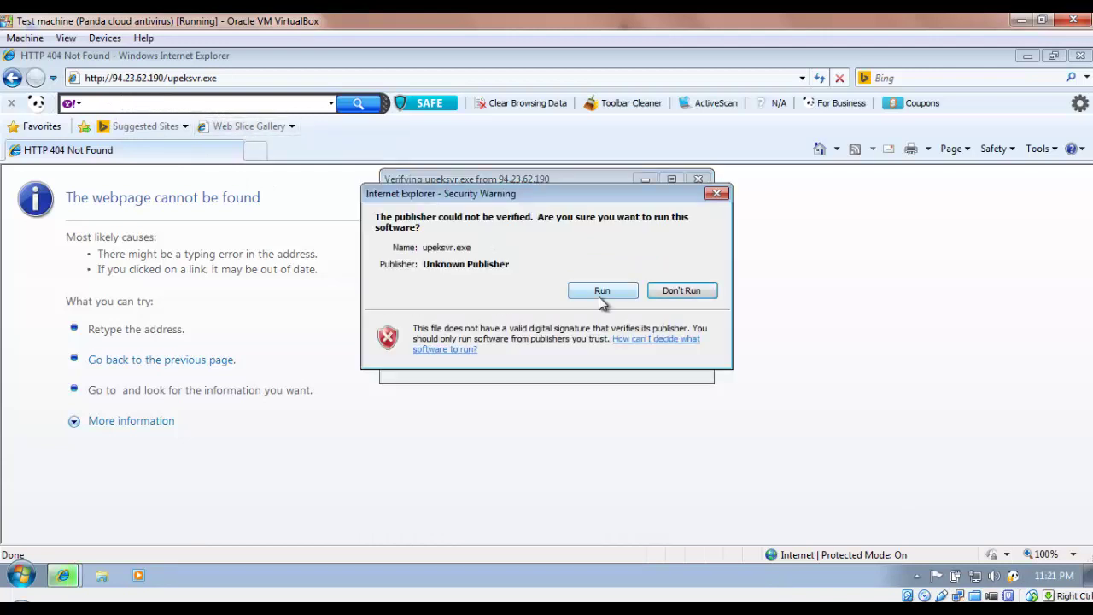
left_click(603, 292)
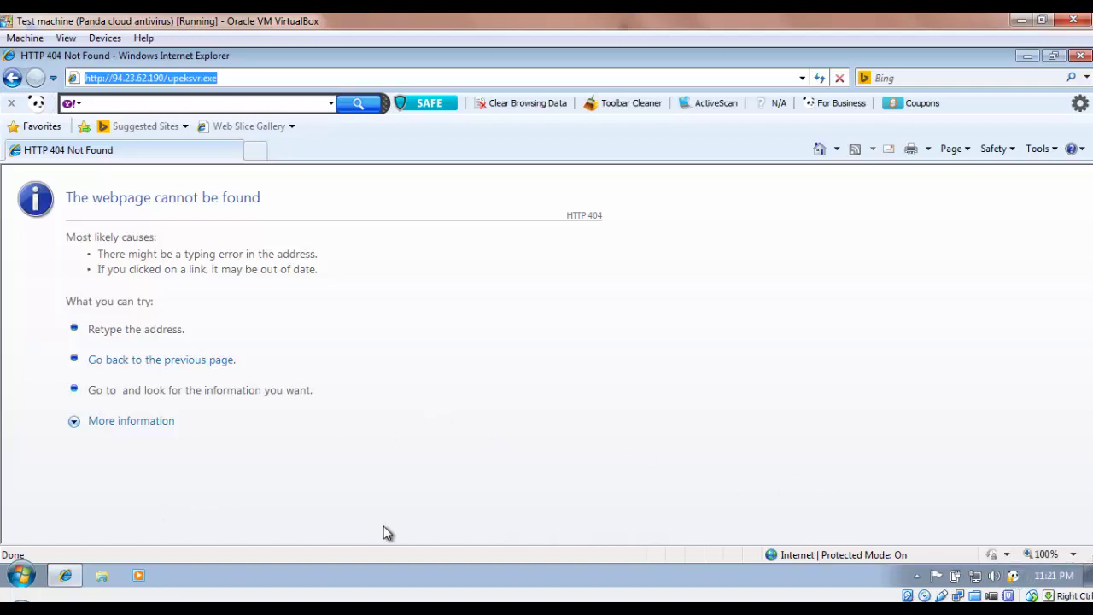
left_click(286, 608)
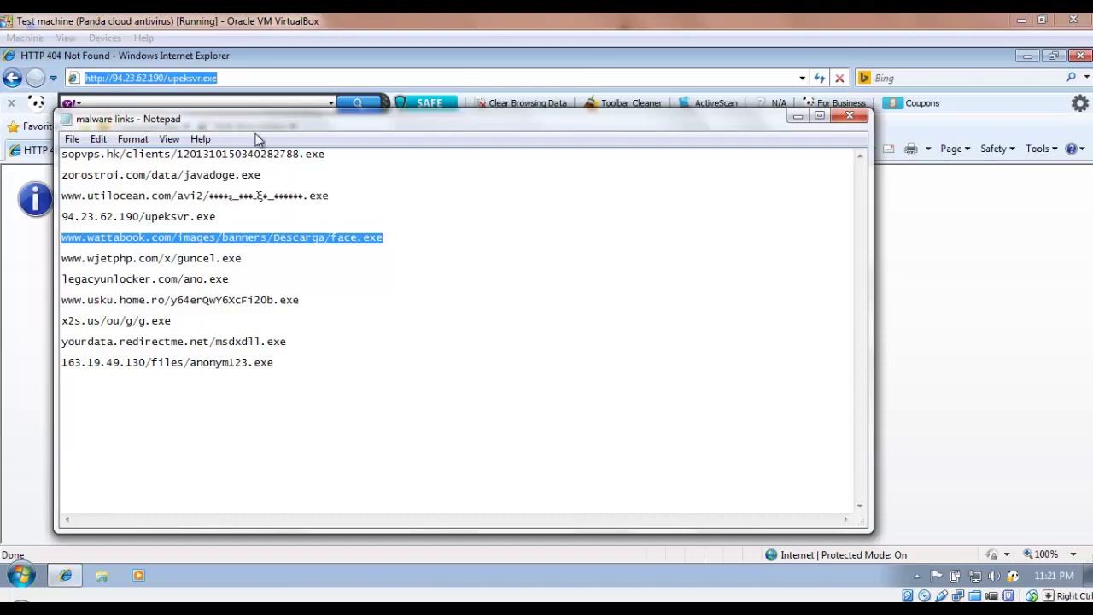
left_click(242, 76)
key("ctrl+v")
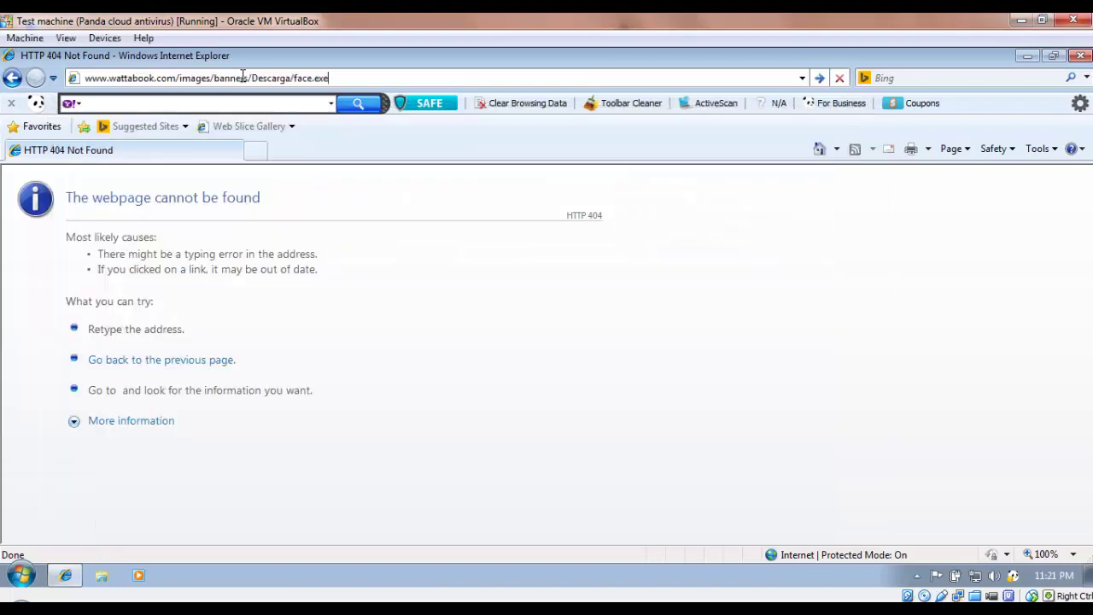
key("Return")
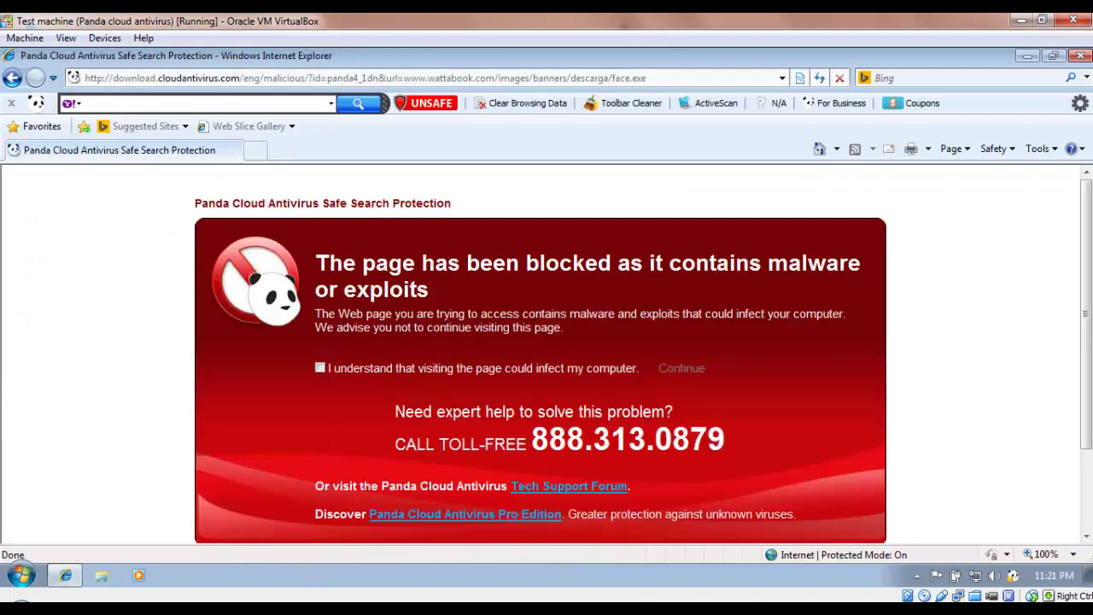
Step: Select the wjetphp.com/x/guncel.exe line, undo a stray 'c', and paste it into the address bar
key("alt+Tab")
left_click_drag(248, 267, 242, 247)
type("c")
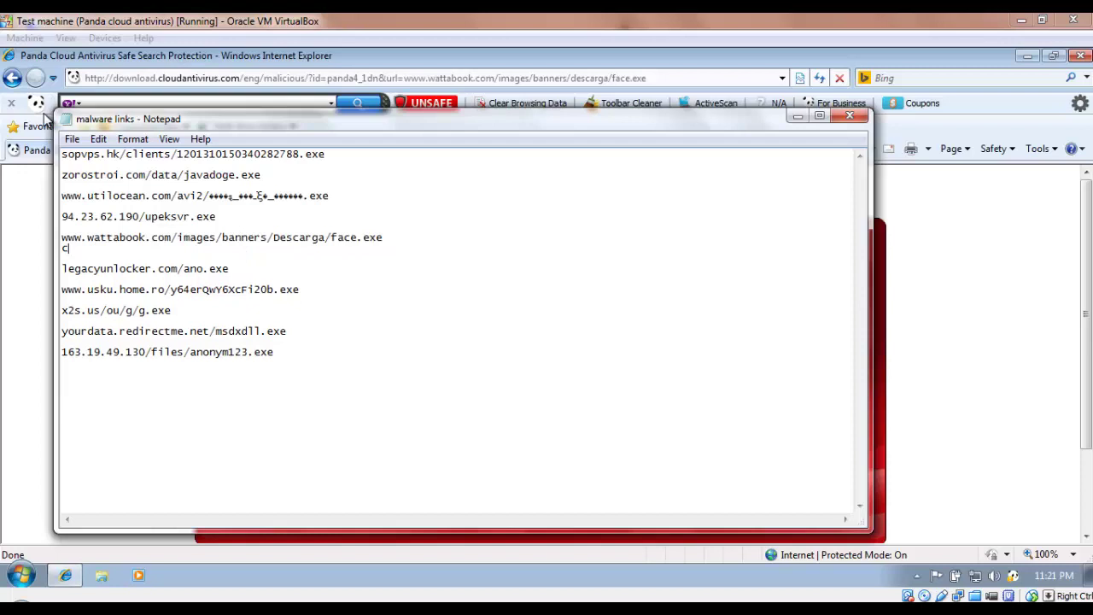
left_click(99, 138)
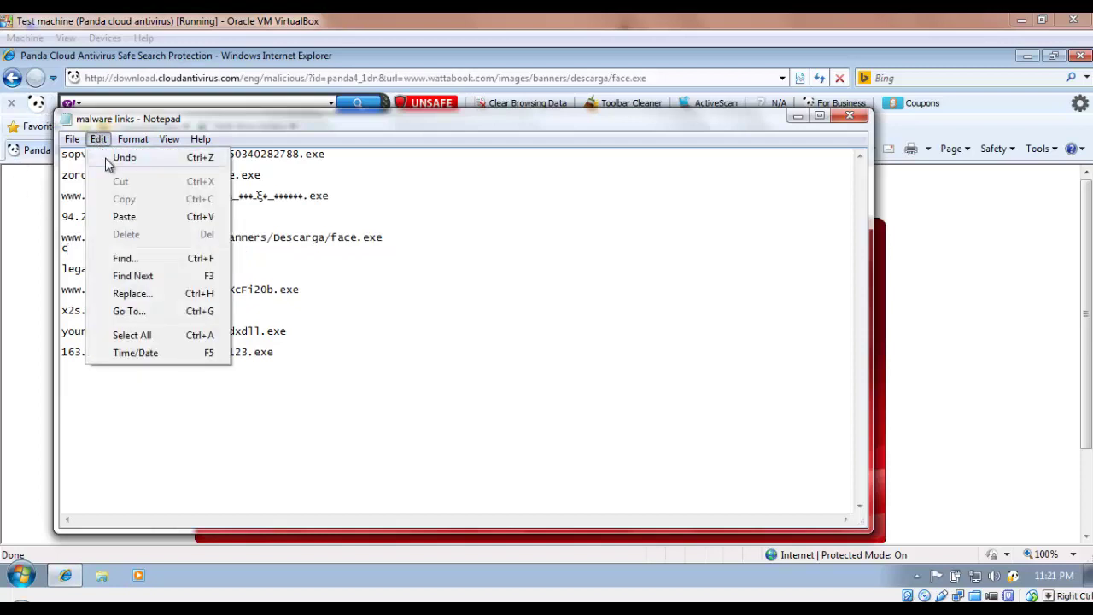
left_click(115, 155)
left_click(4, 313)
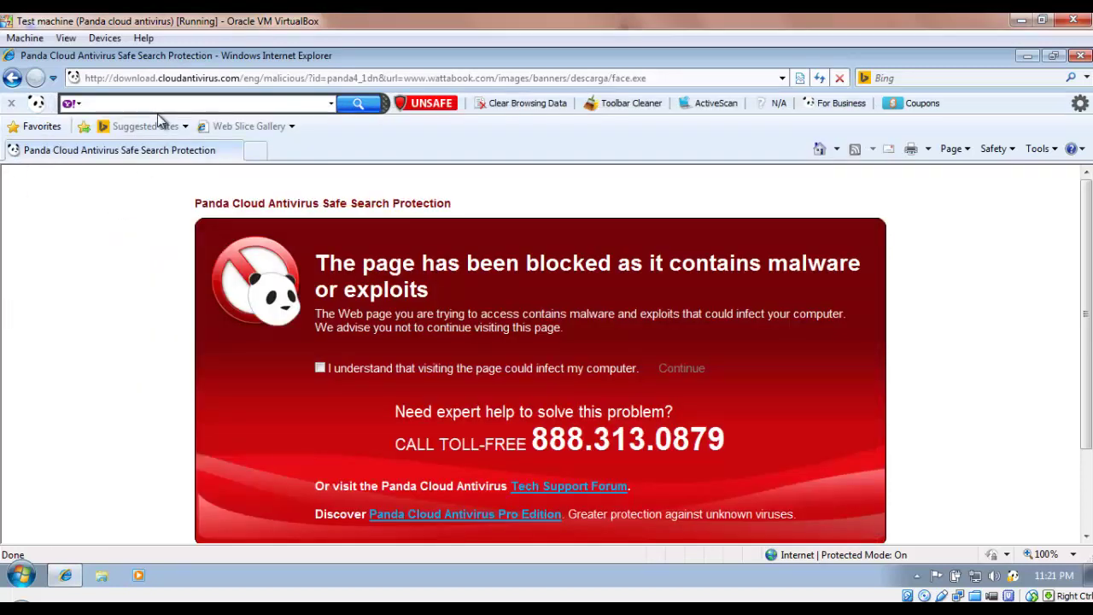
left_click(179, 77)
key("ctrl+v")
Step: Load the wjetphp link, then the legacyunlocker.com/ano.exe link
key("Return")
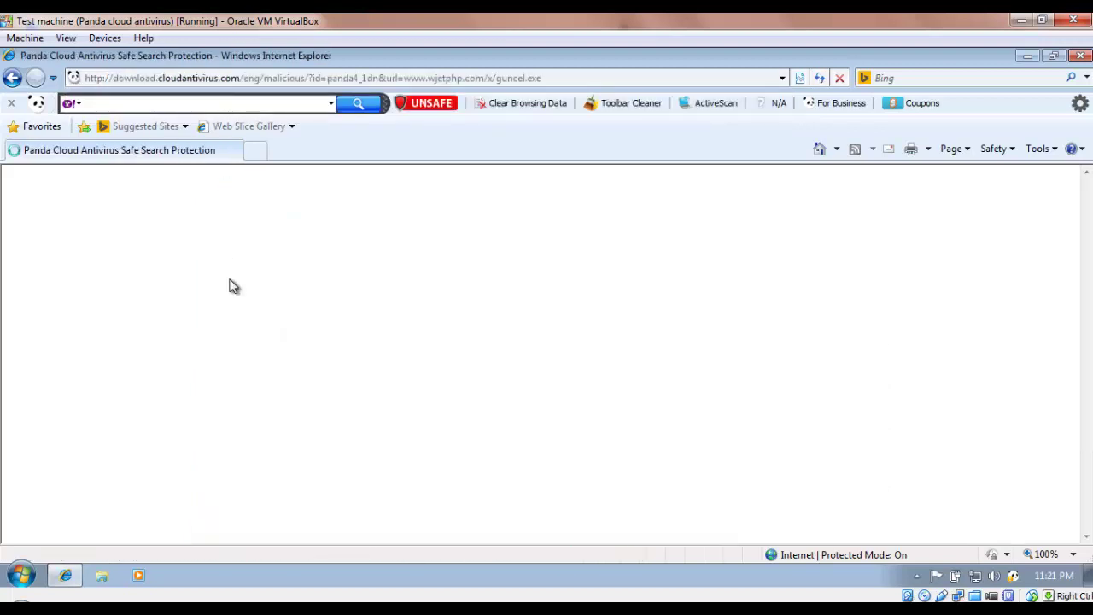
key("alt+Tab")
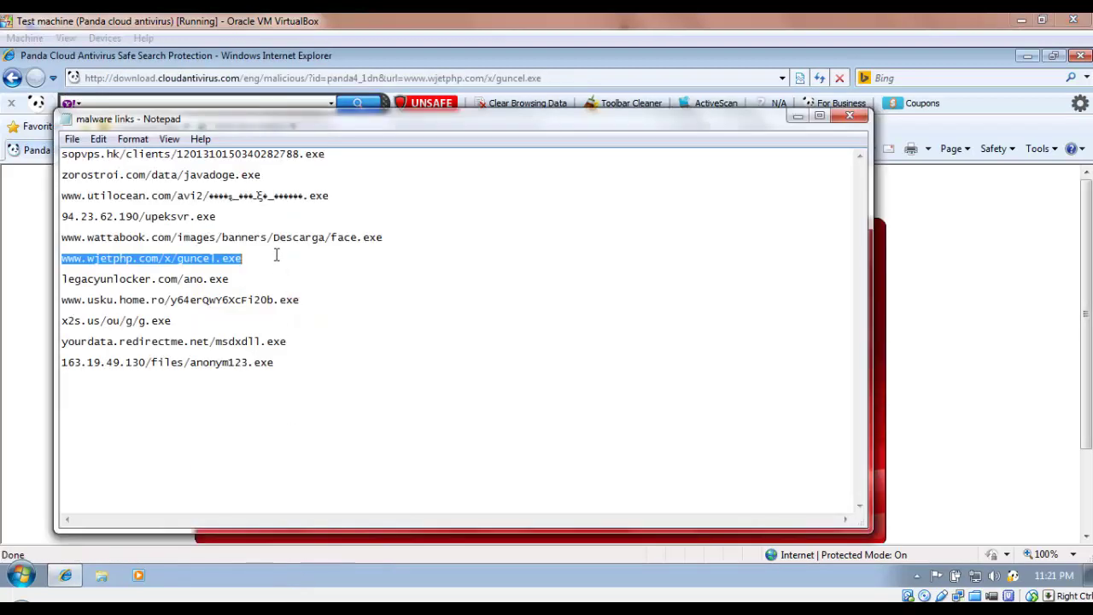
left_click_drag(61, 279, 242, 285)
key("ctrl+c")
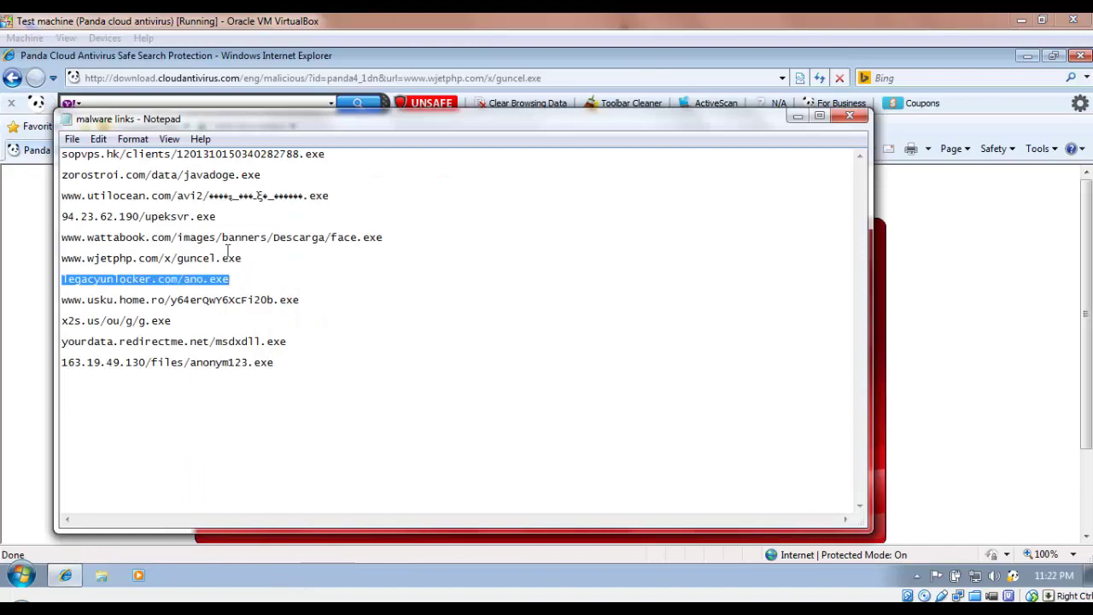
key("alt+Tab")
left_click(227, 77)
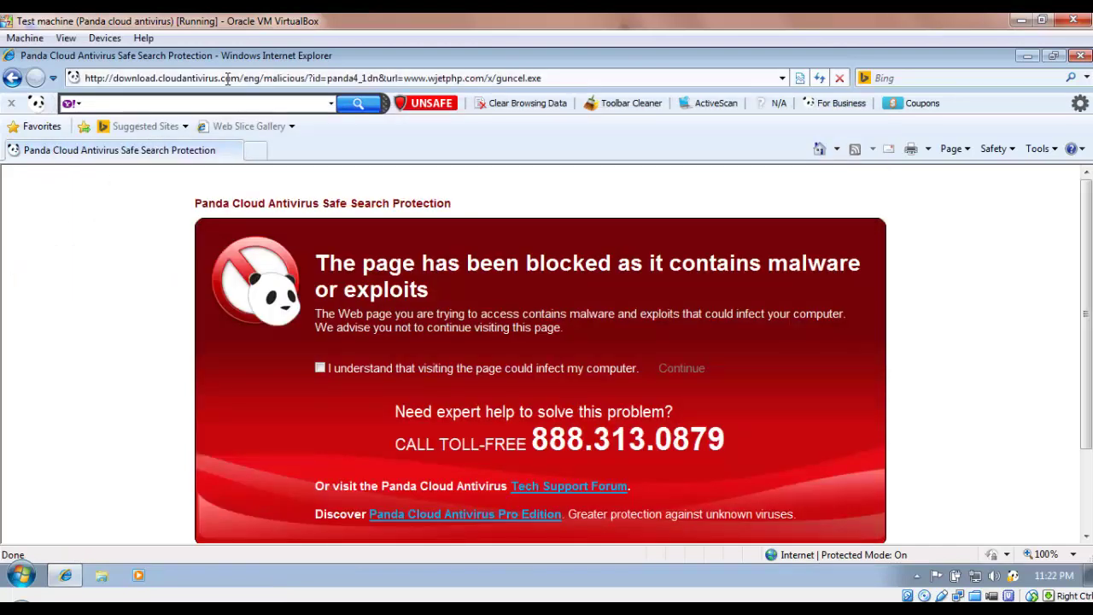
key("ctrl+v")
key("Return")
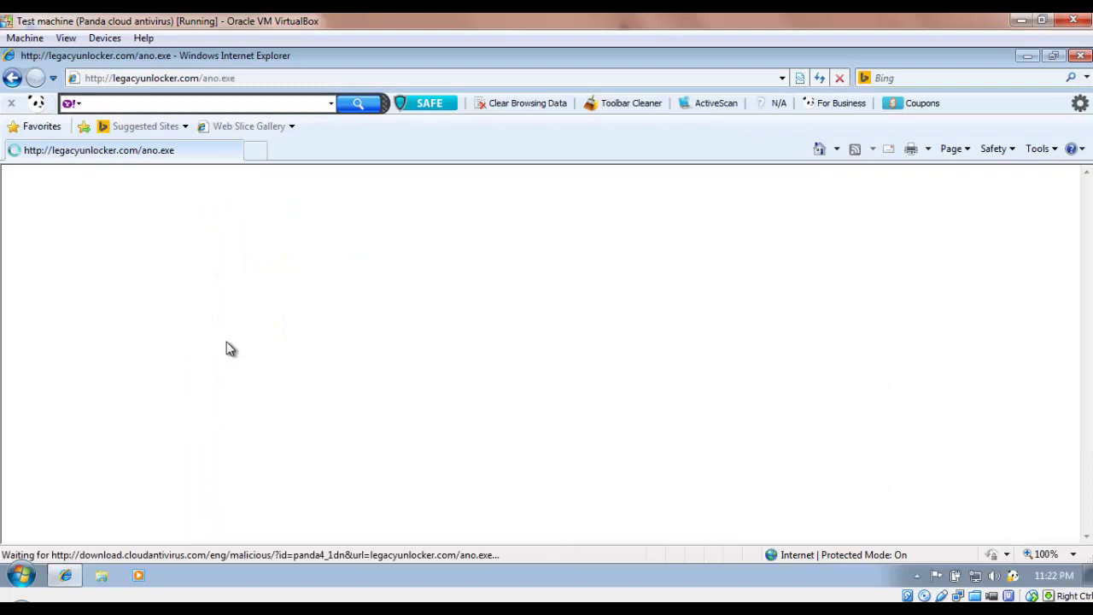
key("alt+Tab")
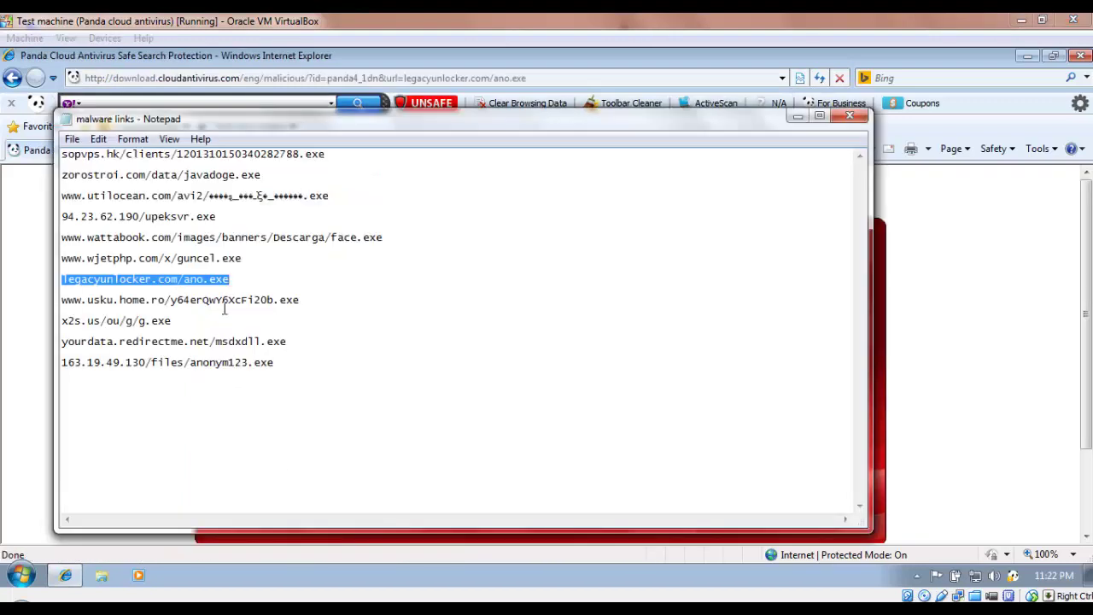
left_click(313, 299)
key("shift+Home")
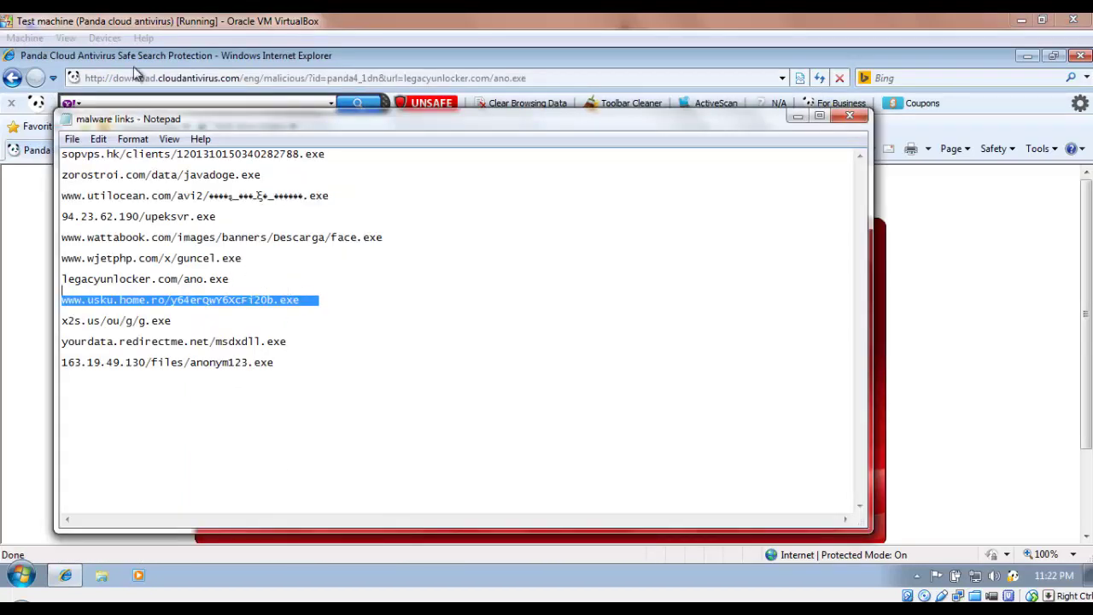
key("ctrl+c")
left_click(156, 75)
key("ctrl+v")
key("Return")
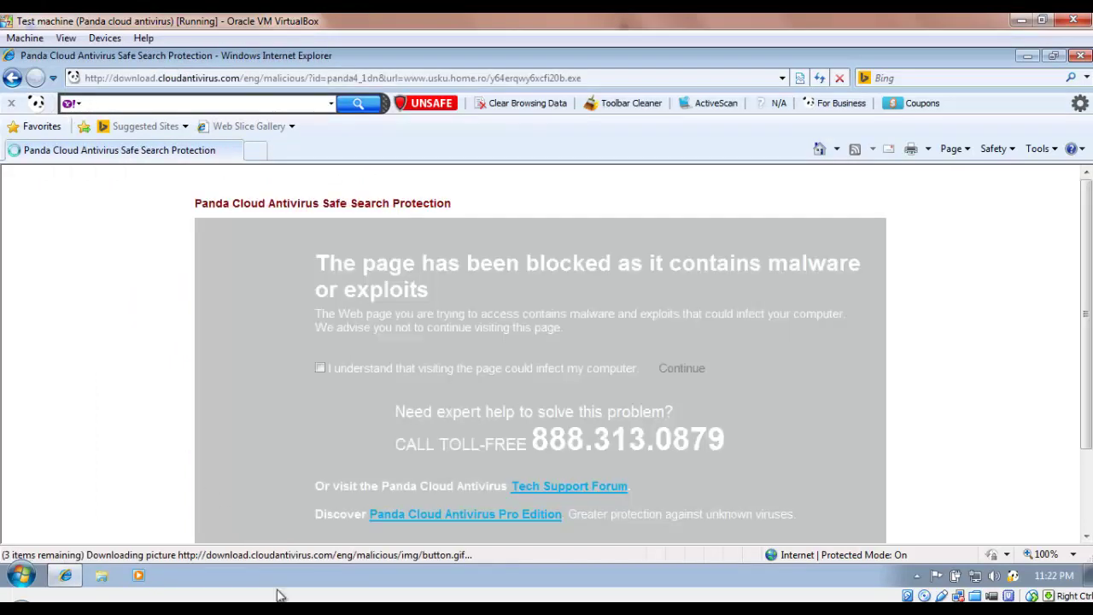
Step: Copy and load the x2s.us/ou/g/g.exe link
key("alt+Tab")
left_click(171, 320)
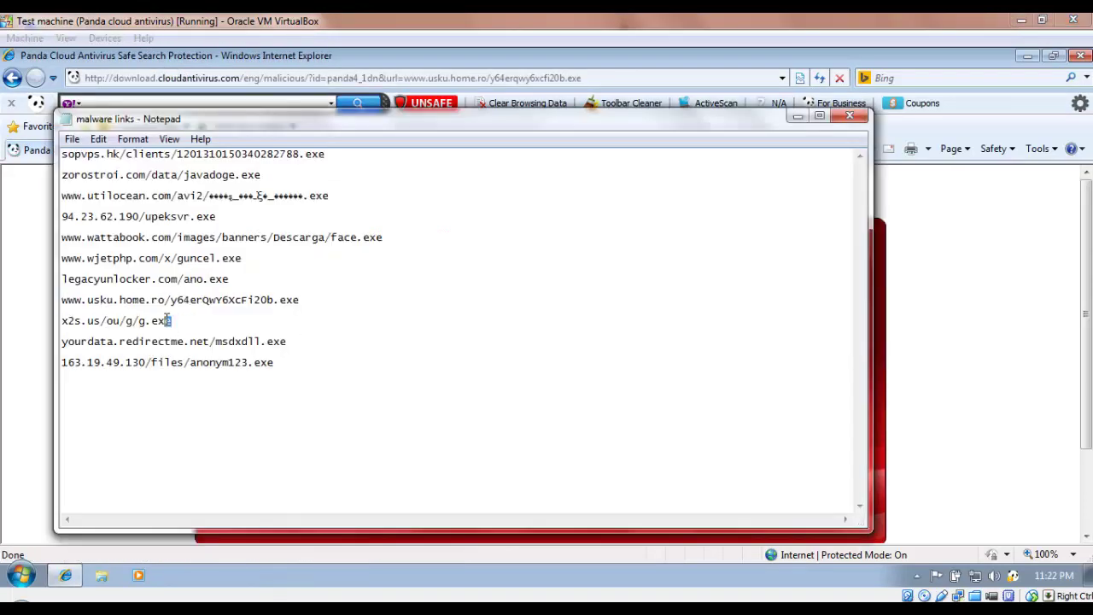
key("shift+Home")
key("ctrl+c")
left_click(165, 78)
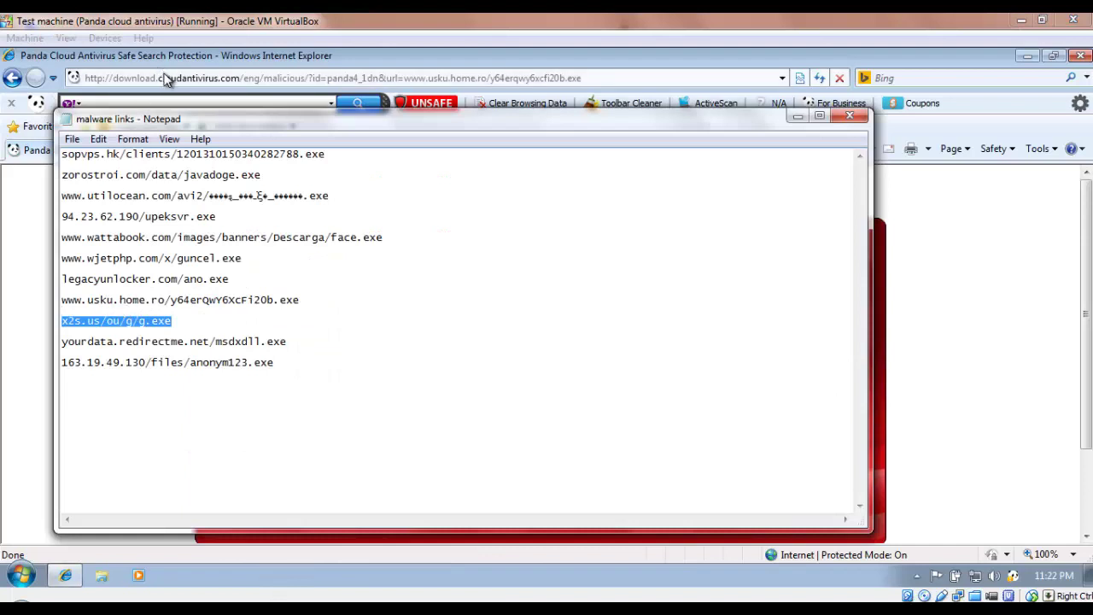
key("ctrl+v")
key("Return")
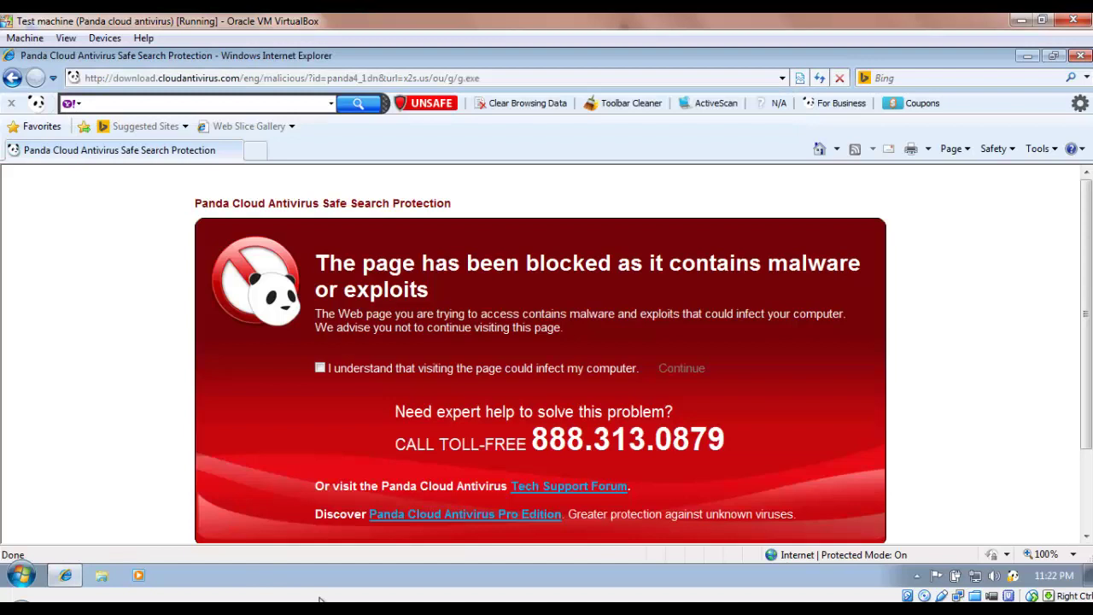
Step: Copy and load the yourdata.redirectme.net link
key("alt+Tab")
left_click_drag(309, 347, 293, 323)
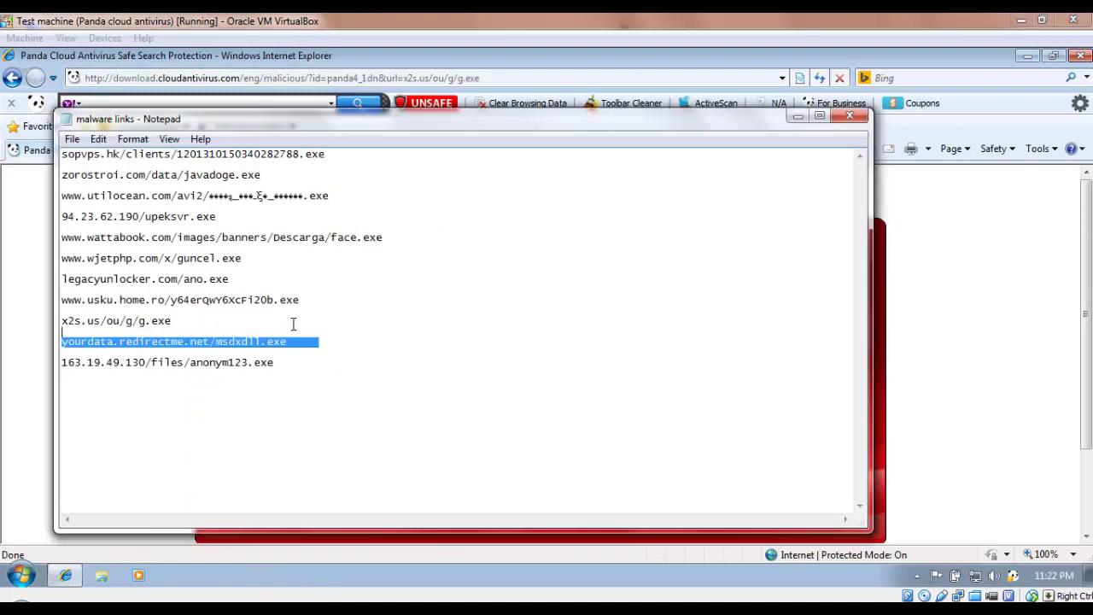
left_click(3, 361)
left_click(269, 77)
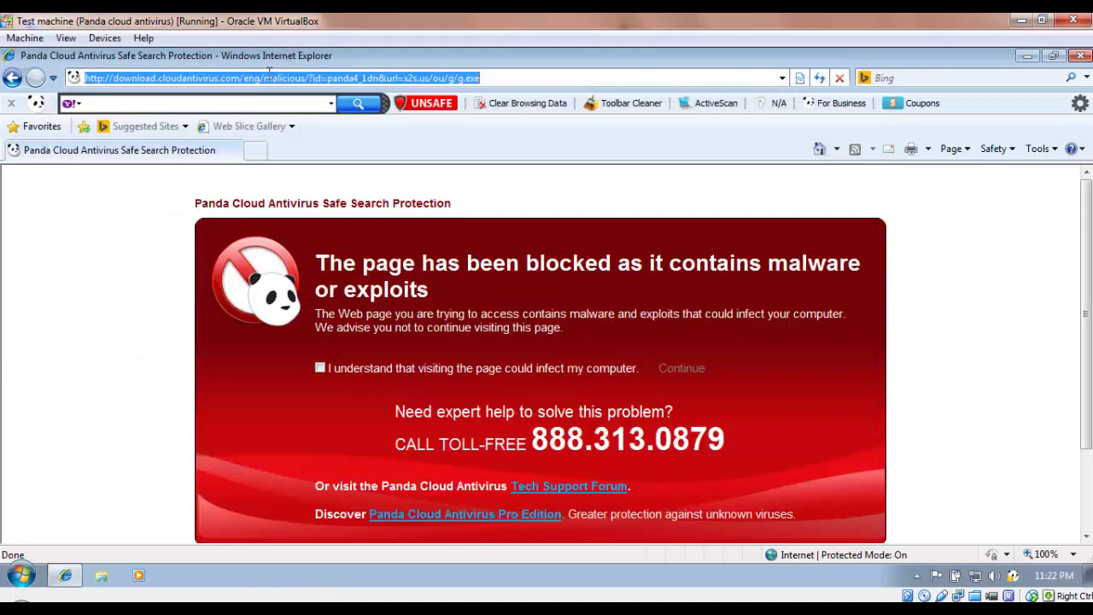
key("ctrl+v")
key("Return")
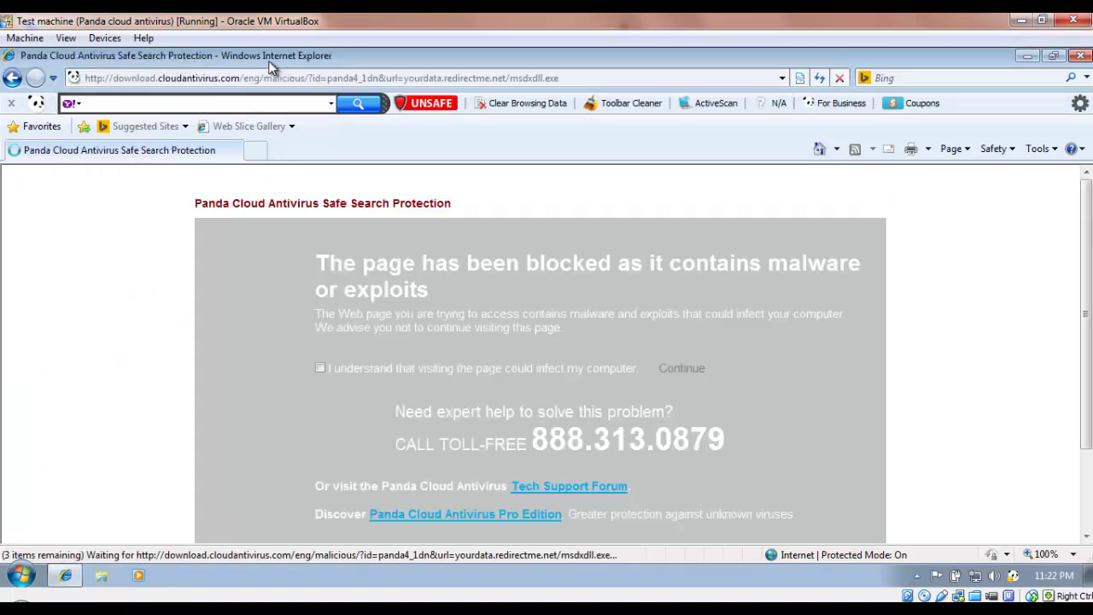
Step: Copy the 163.19.49.130 link, close the notes without saving, and load it
key("alt+Tab")
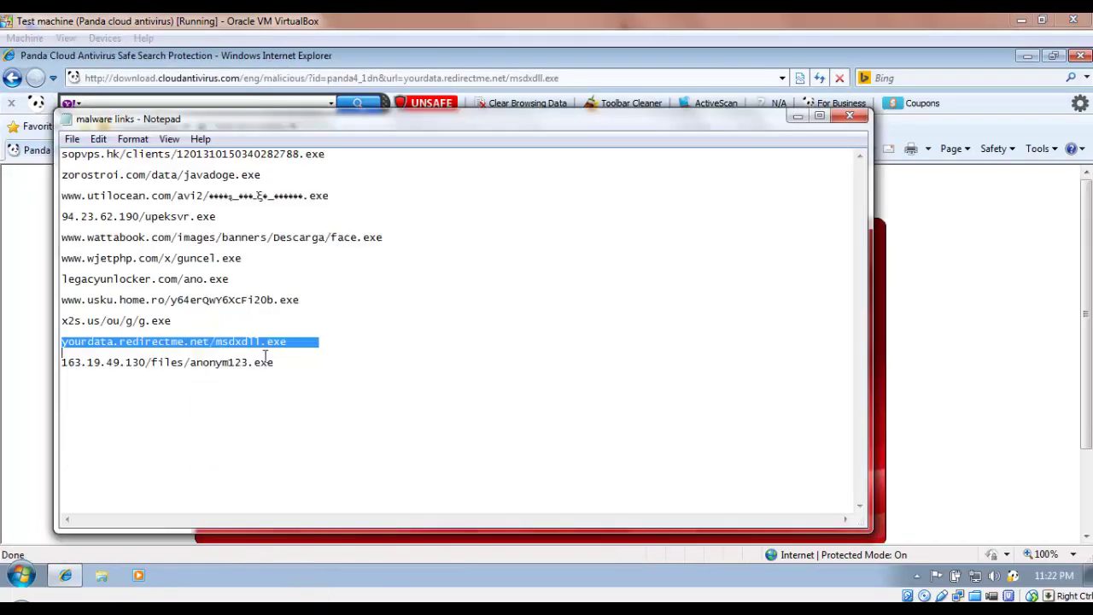
left_click(278, 357)
left_click_drag(278, 357, 270, 341)
double_click(225, 357)
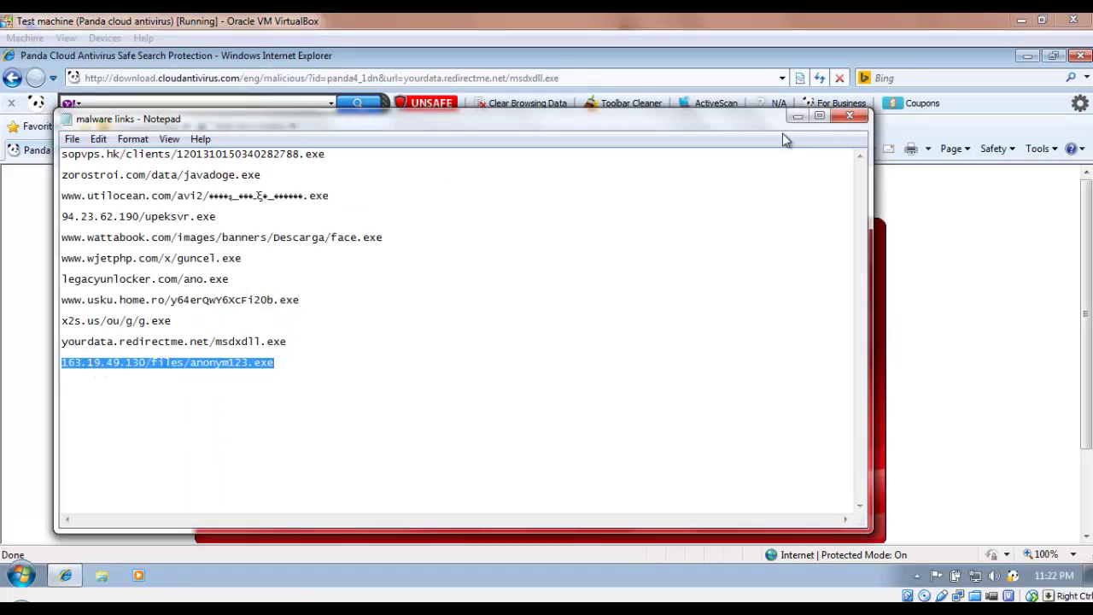
left_click(850, 116)
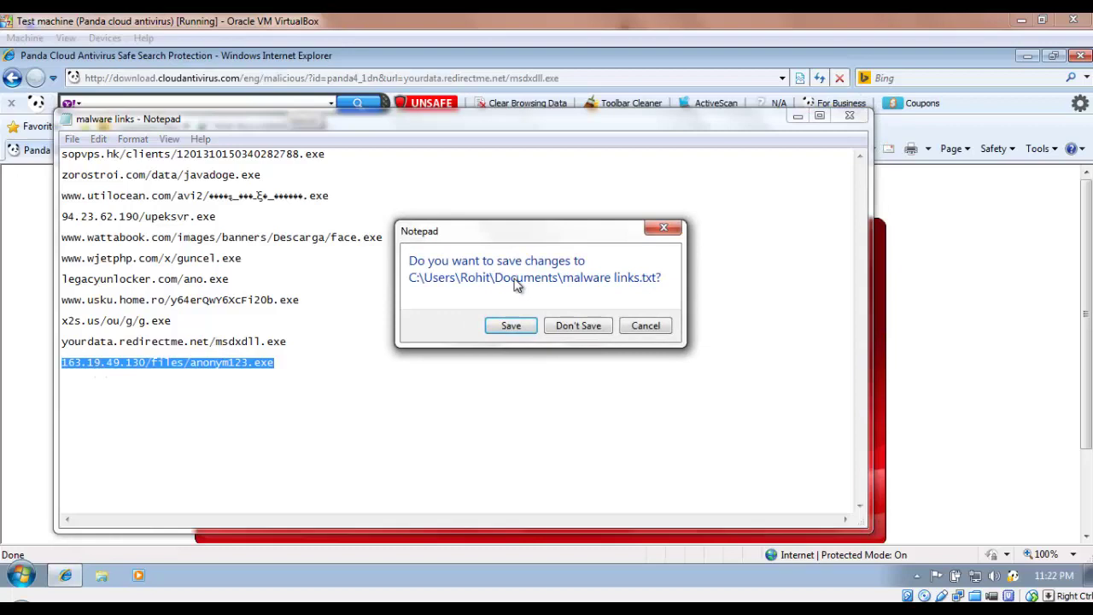
left_click(557, 321)
left_click(264, 79)
key("ctrl+v")
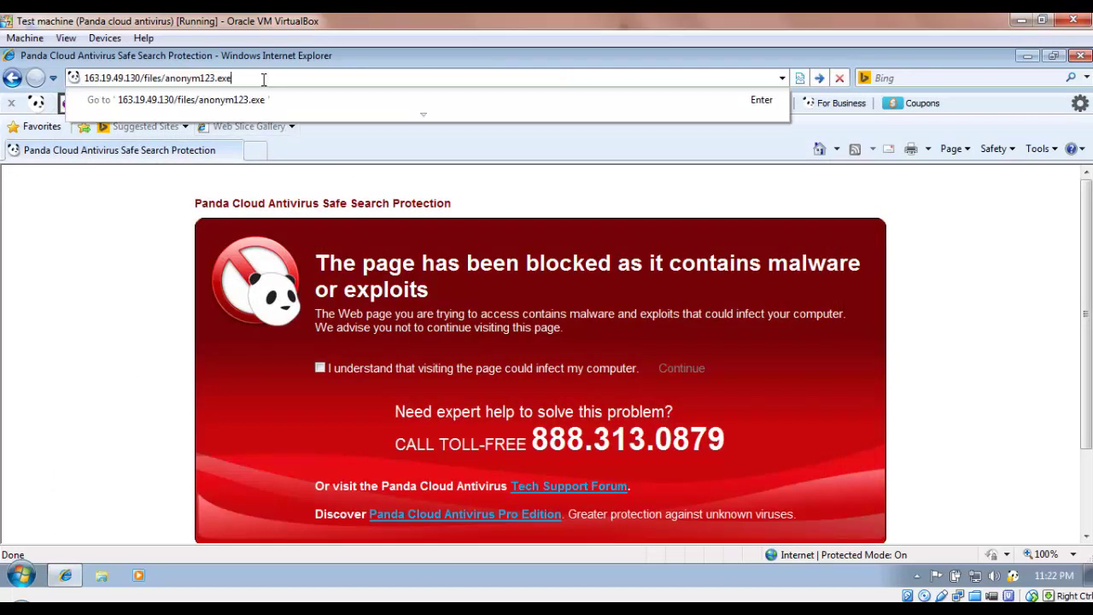
key("Return")
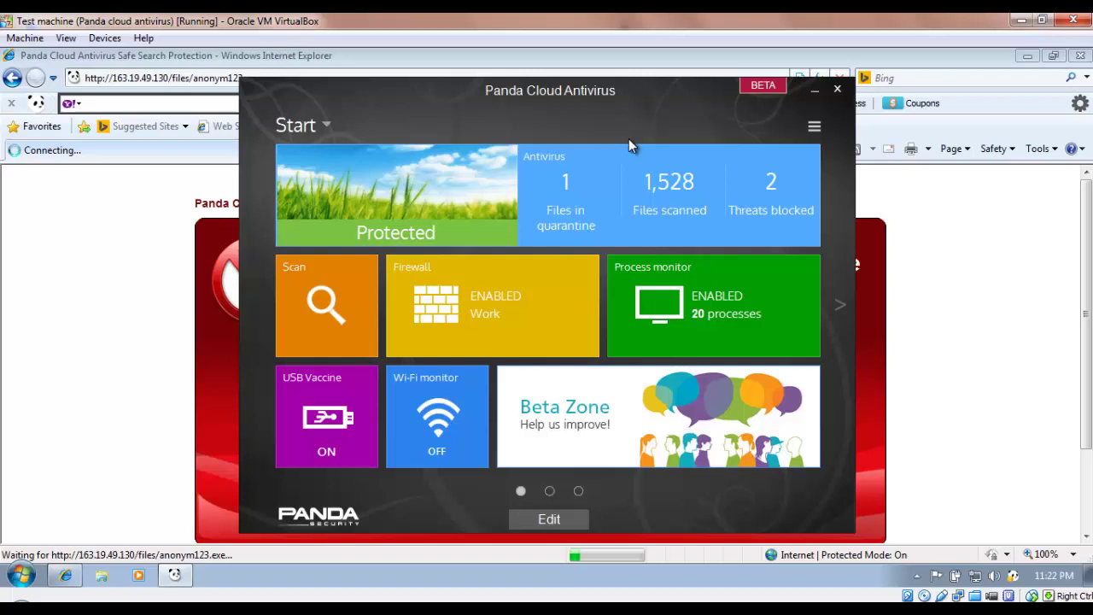
Step: Start Task Manager from the taskbar, show processes from all users, and widen the list
right_click(699, 577)
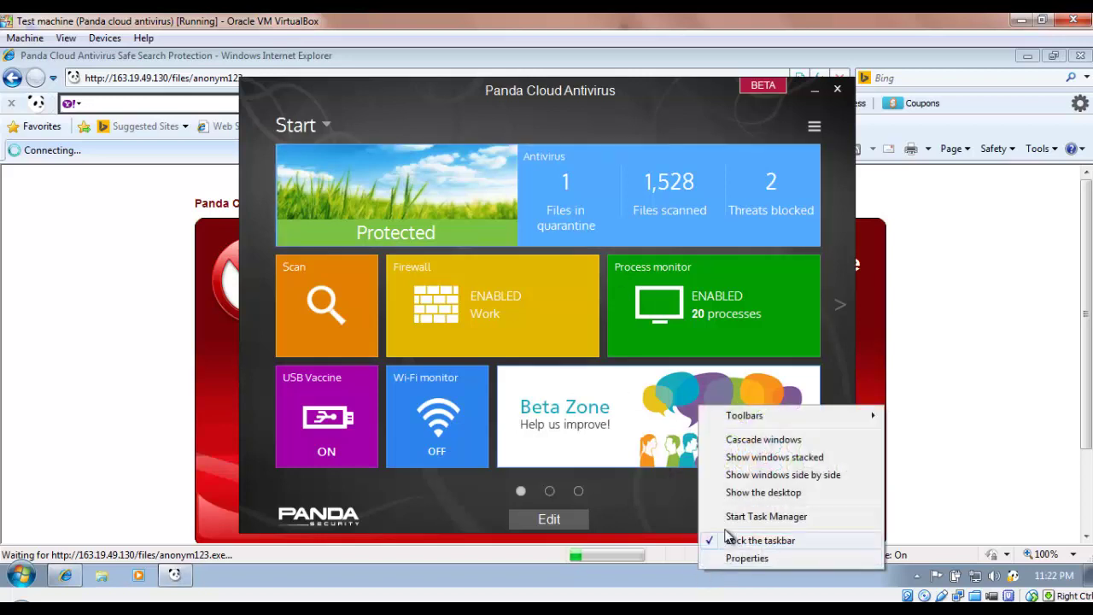
left_click(734, 515)
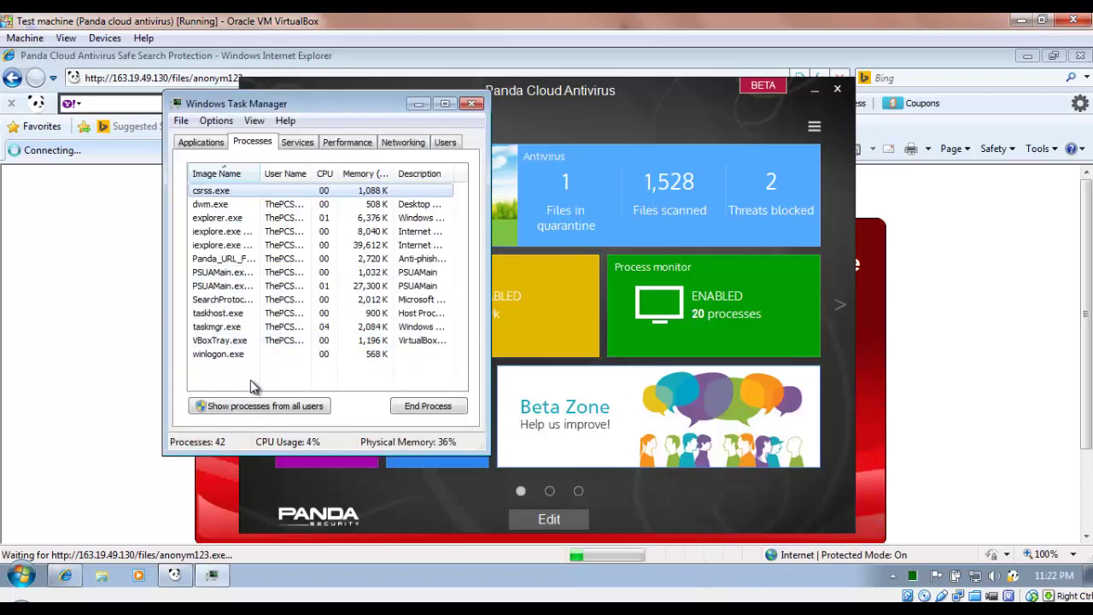
left_click(256, 404)
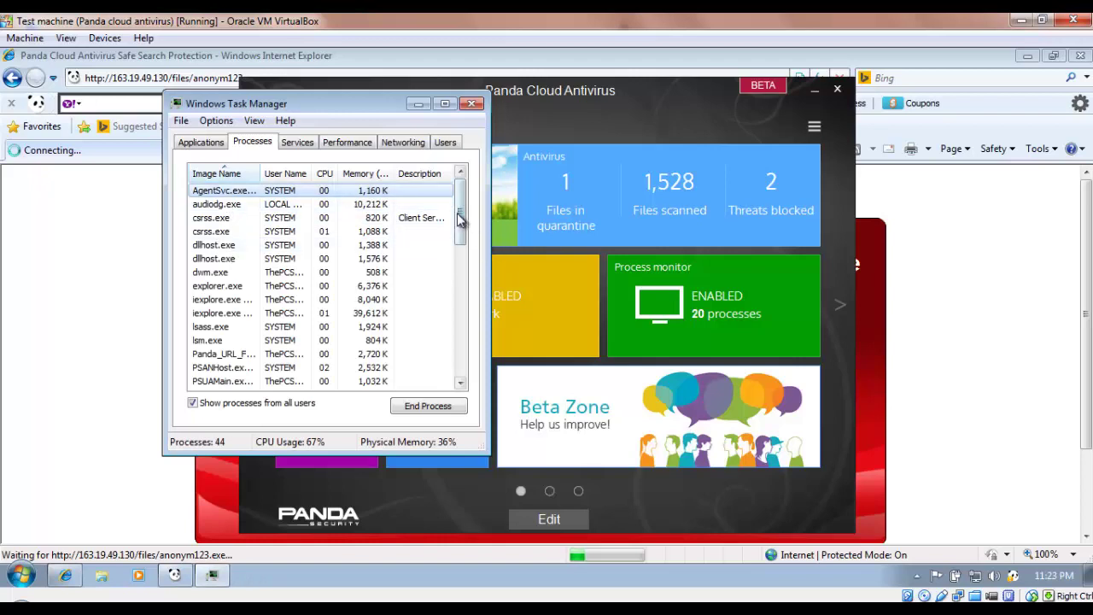
left_click_drag(458, 218, 743, 448)
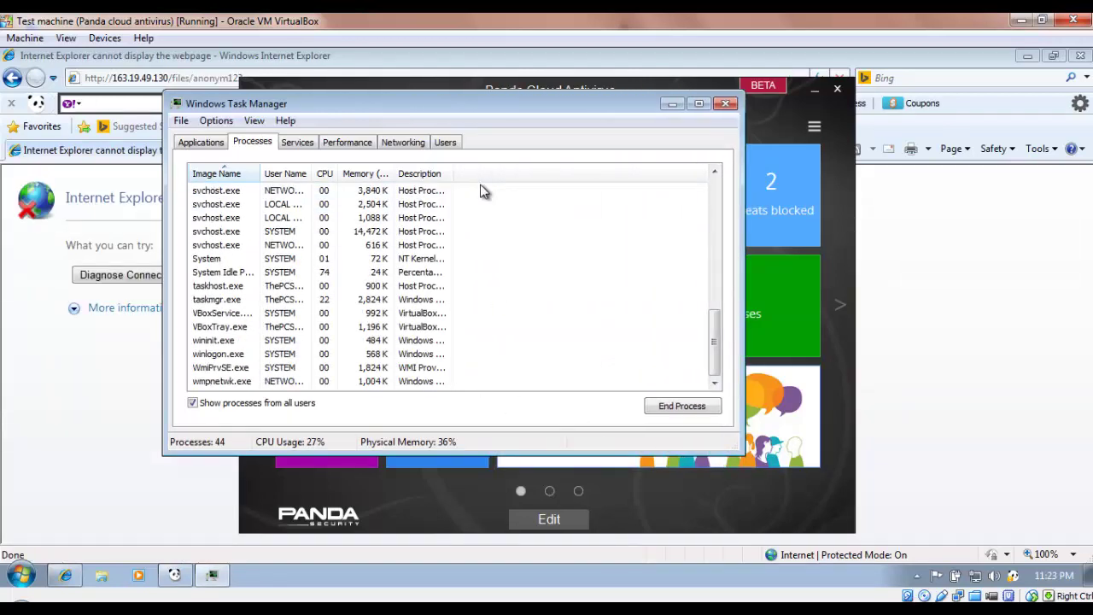
double_click(531, 173)
Step: Reload the last malware link, then minimize Internet Explorer to reveal Task Manager
left_click(100, 314)
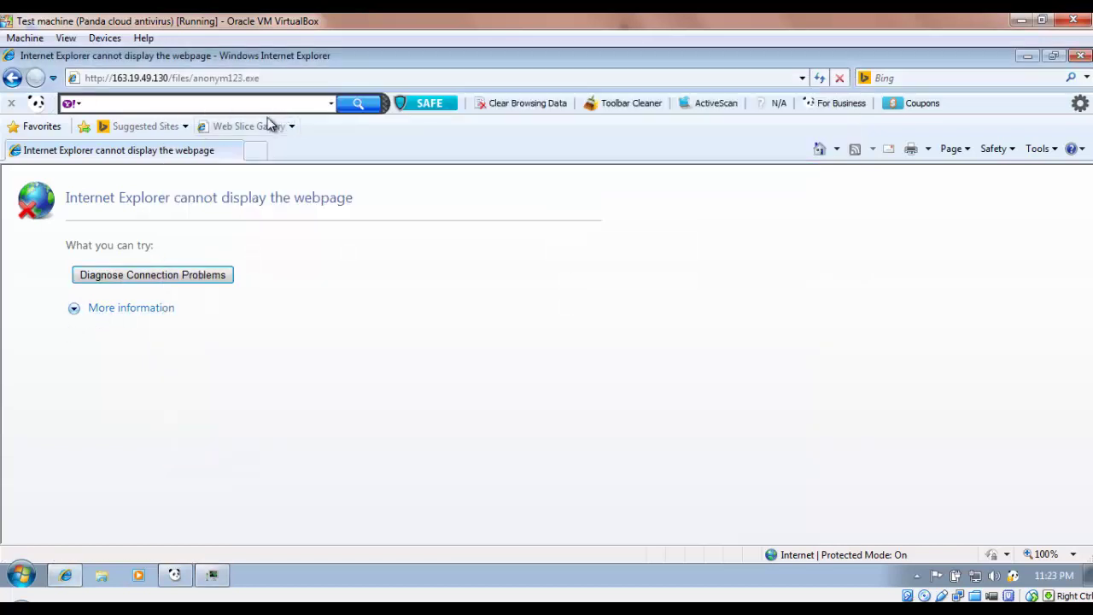
left_click(221, 76)
key("Return")
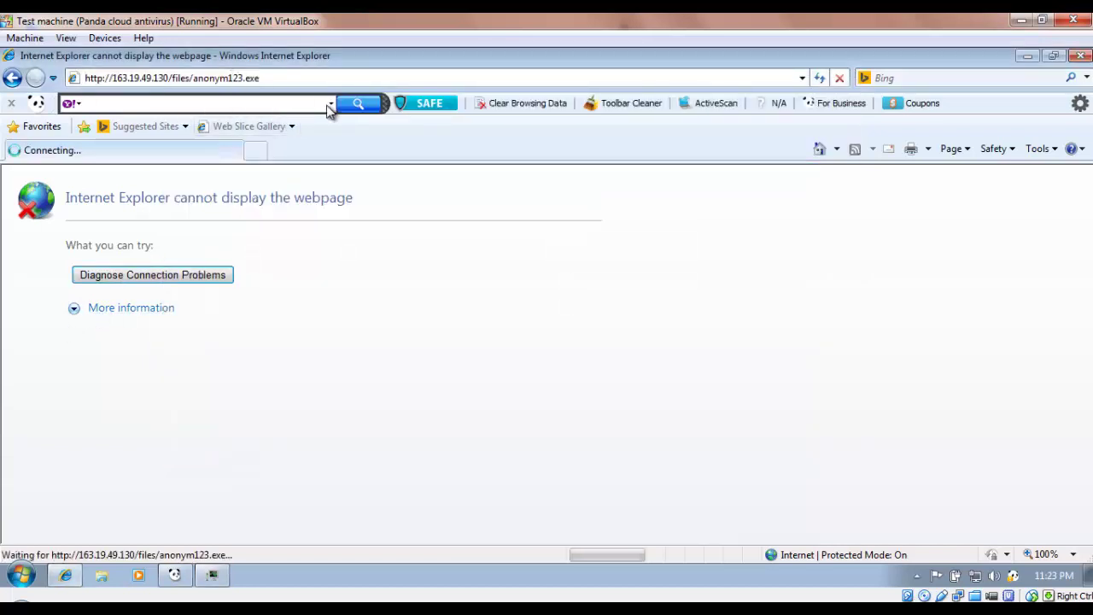
left_click(1028, 55)
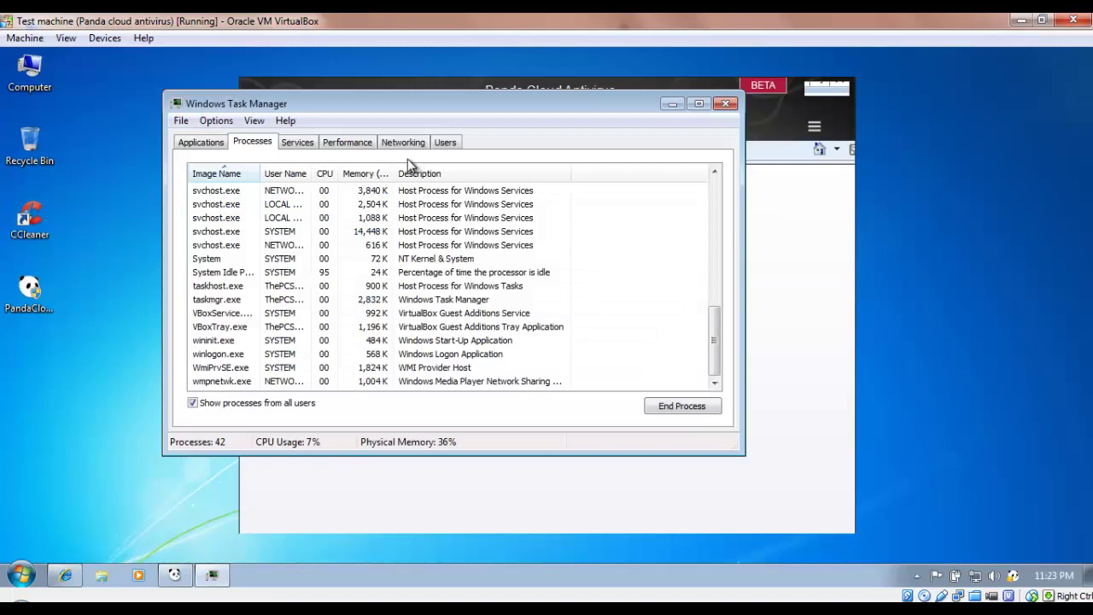
left_click_drag(718, 321, 707, 213)
Step: Open Panda's Process monitor details, scroll through Task Manager's processes, then close Task Manager
left_click(776, 112)
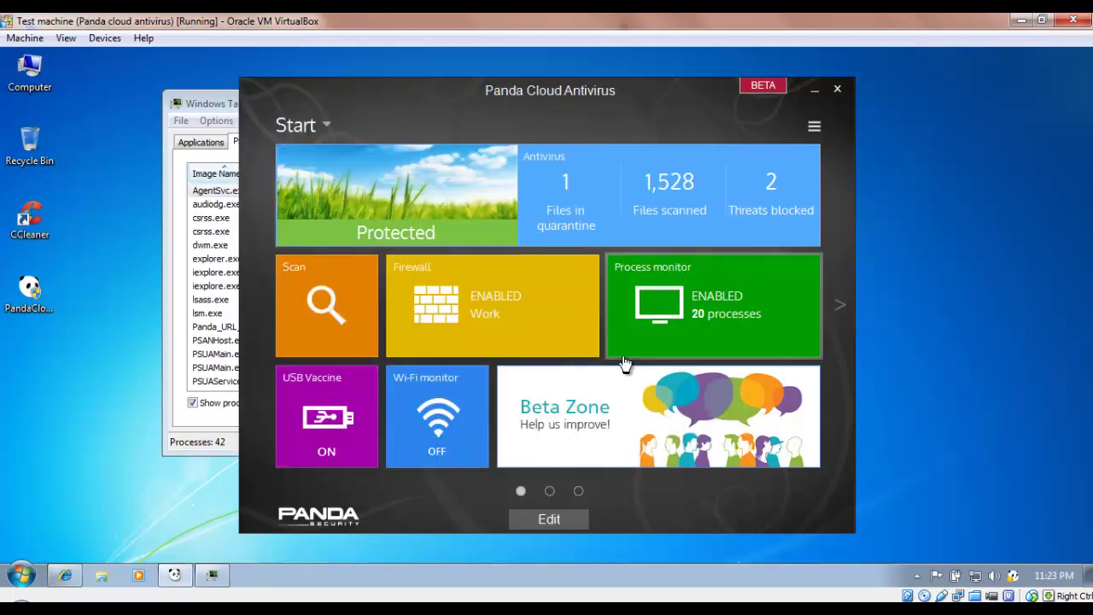
left_click(699, 301)
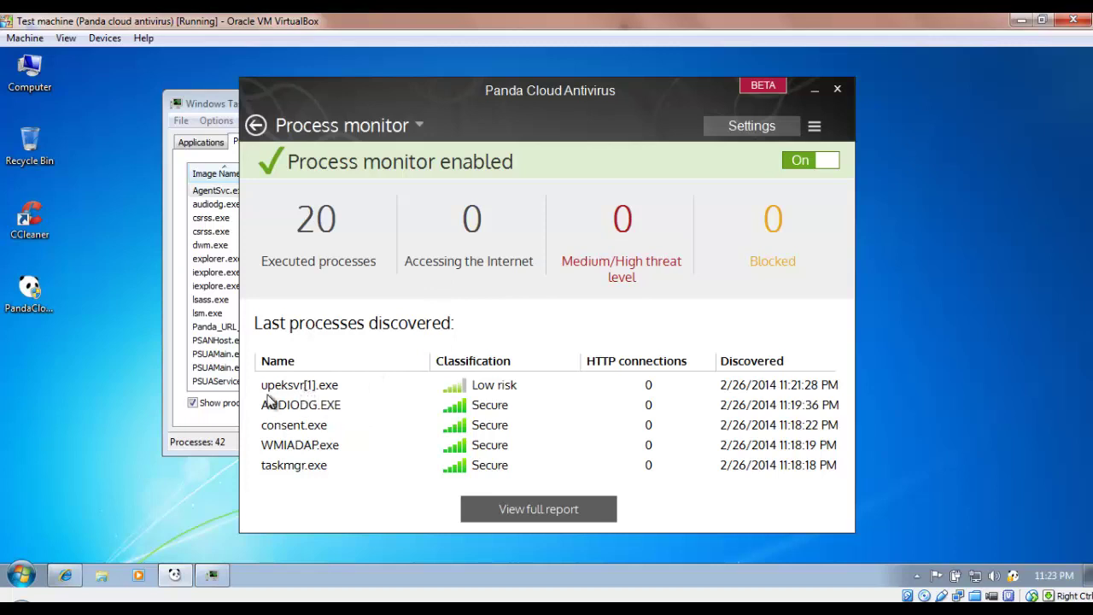
left_click(214, 291)
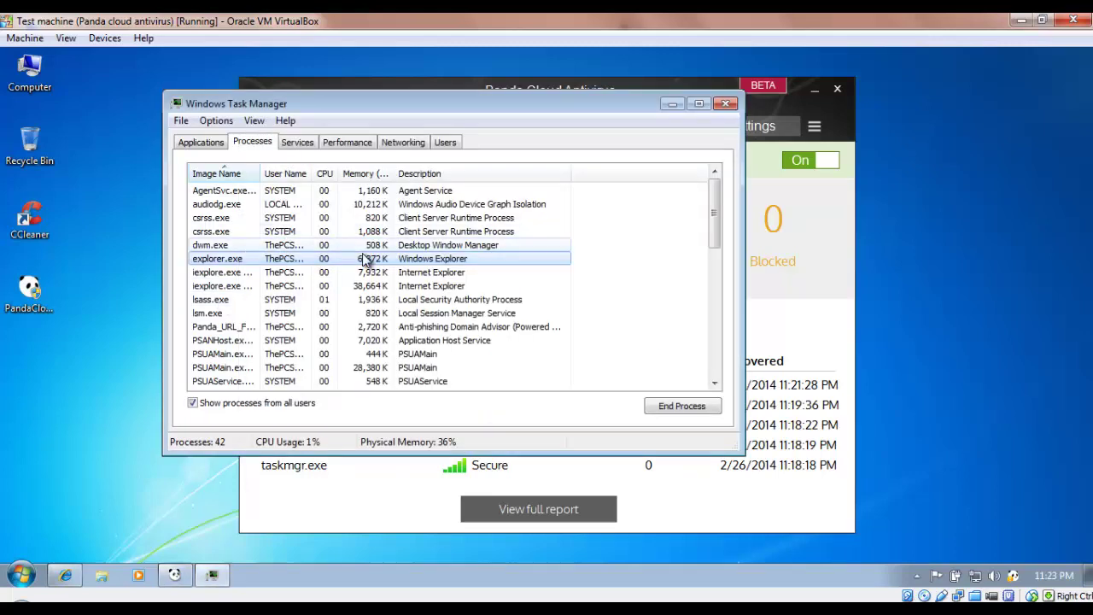
scroll(324, 307, "down", 2)
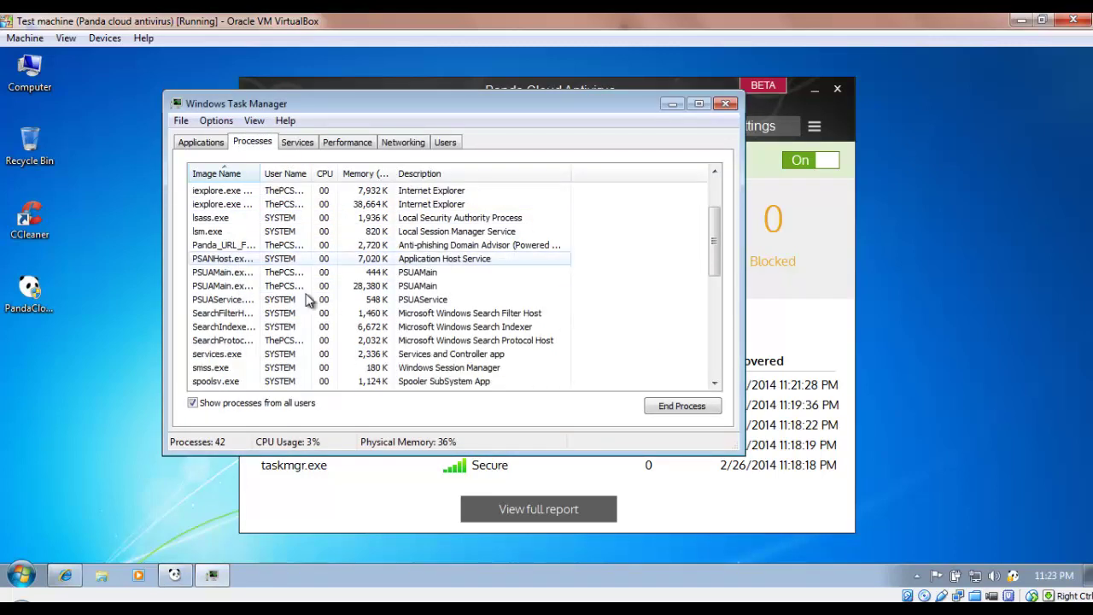
scroll(307, 316, "down", 1)
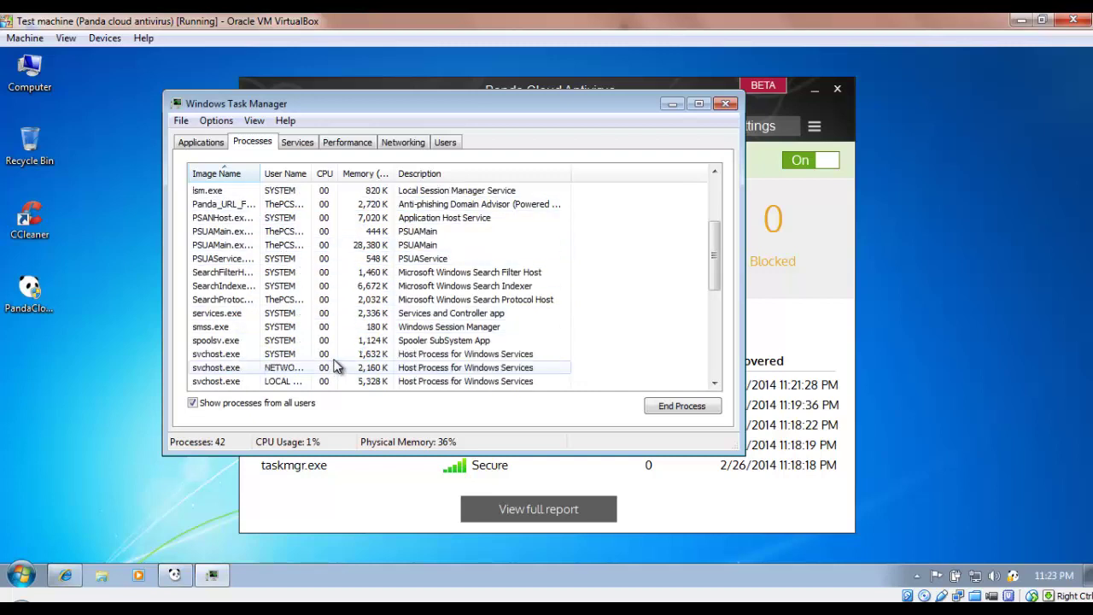
scroll(336, 356, "down", 3)
scroll(351, 345, "up", 1)
scroll(352, 345, "down", 1)
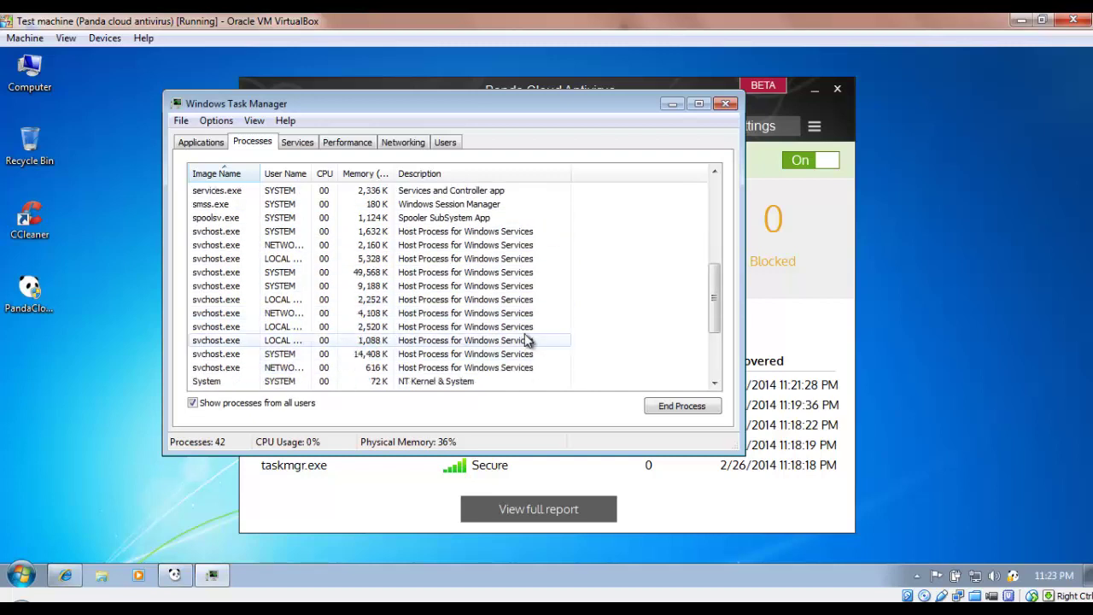
left_click_drag(715, 313, 681, 69)
left_click(725, 104)
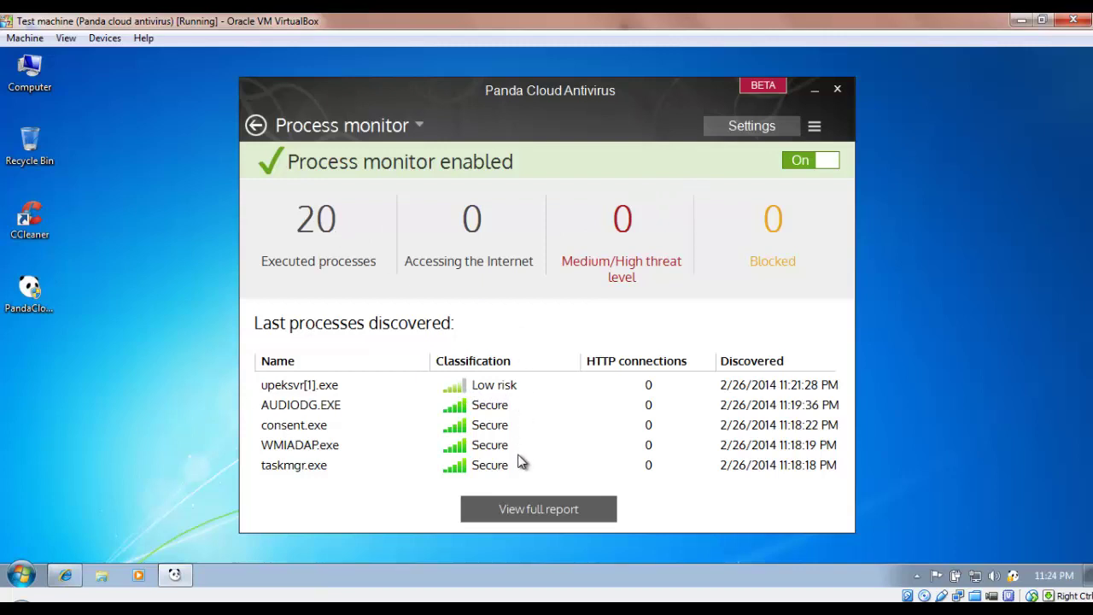
left_click(520, 511)
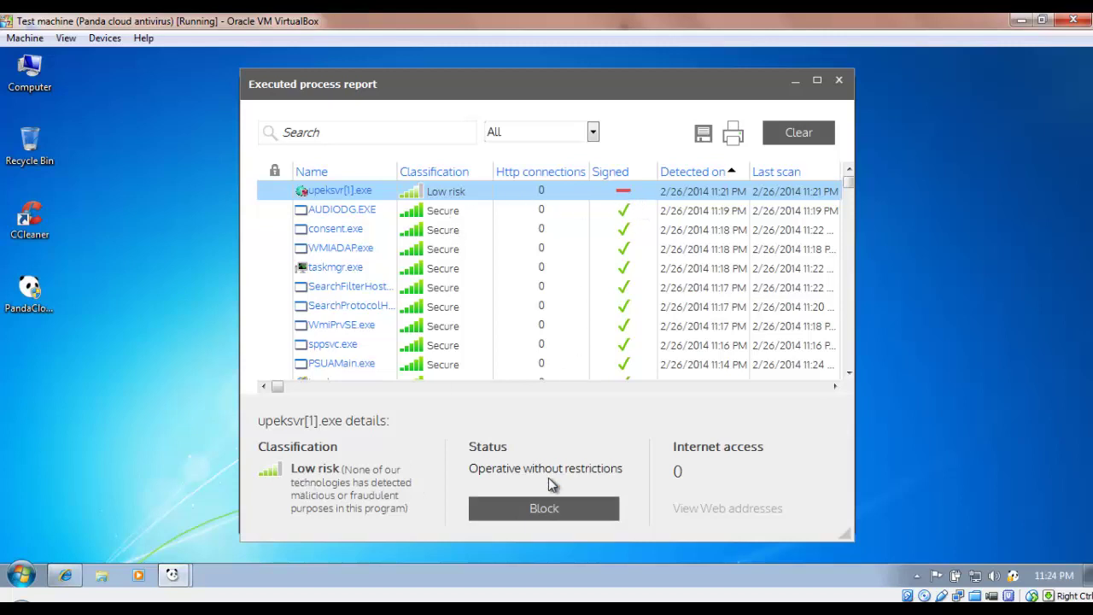
left_click(502, 511)
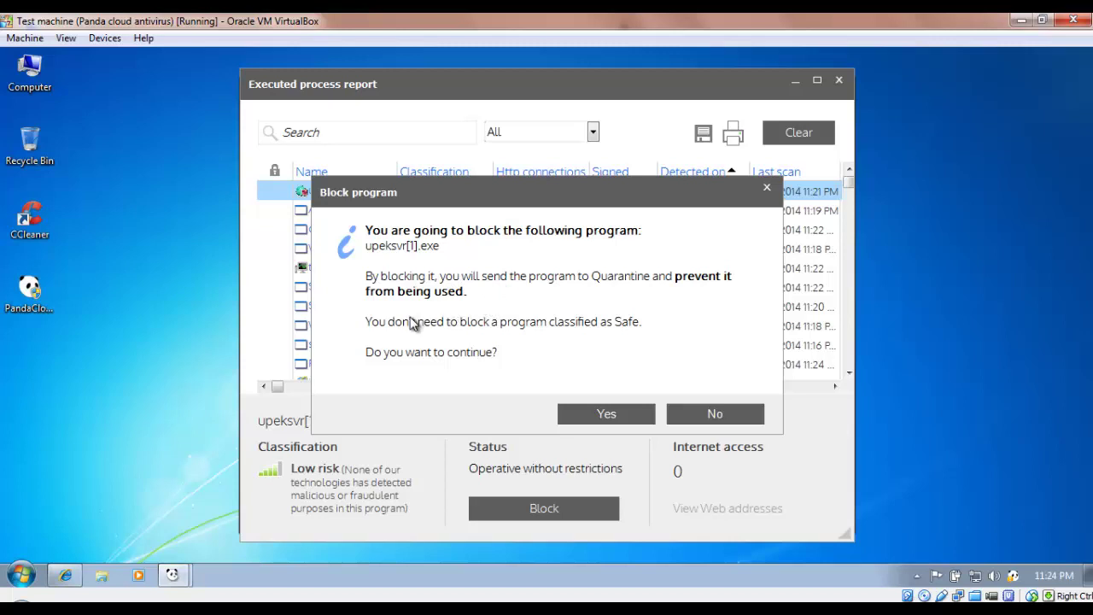
left_click(694, 410)
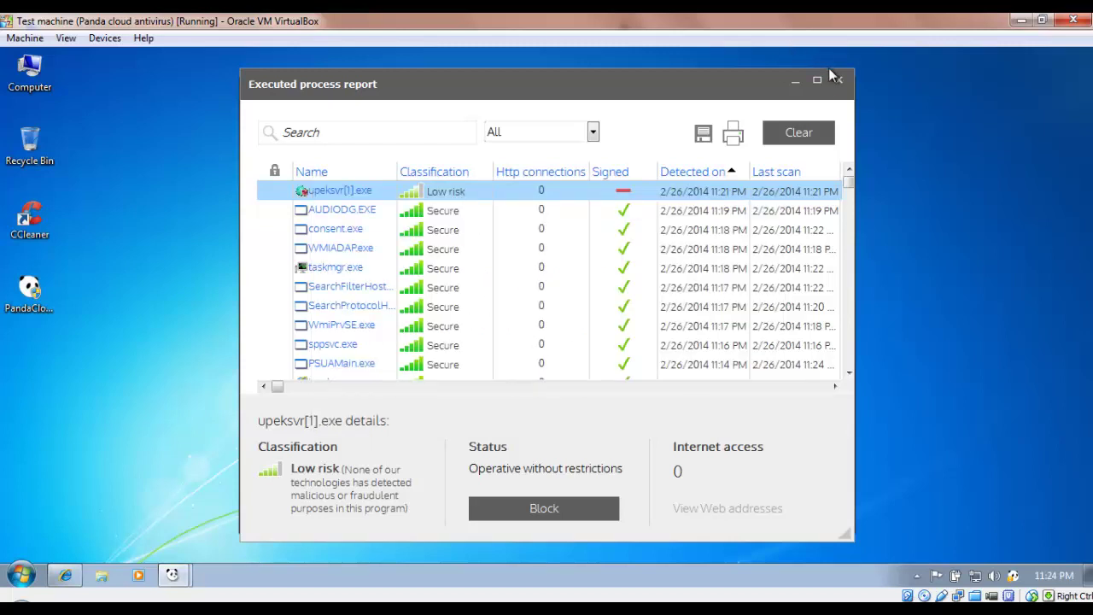
left_click(444, 213)
left_click(444, 252)
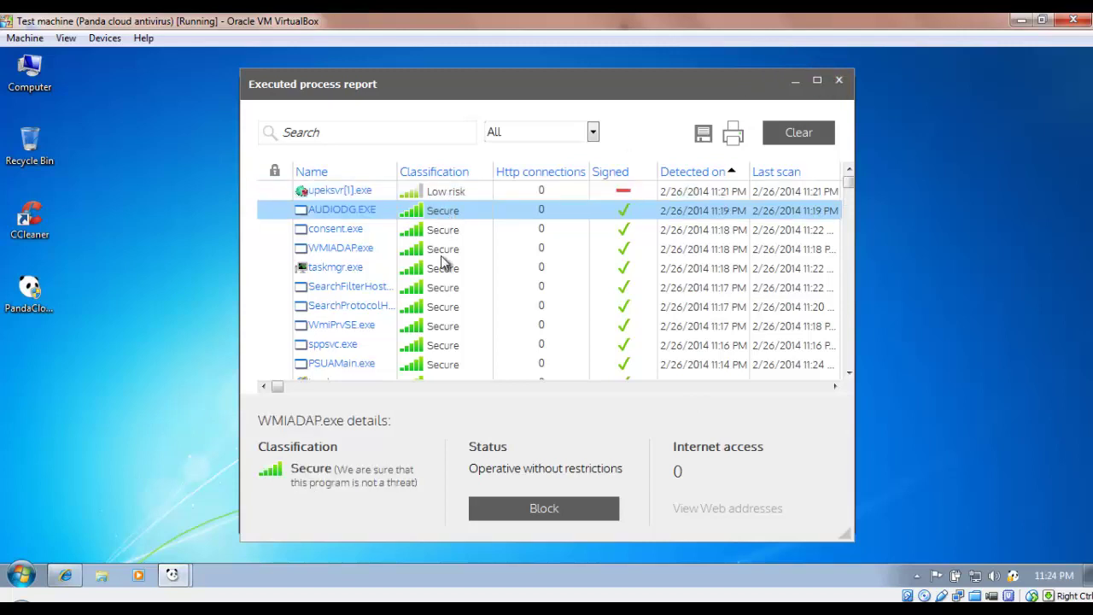
left_click(466, 213)
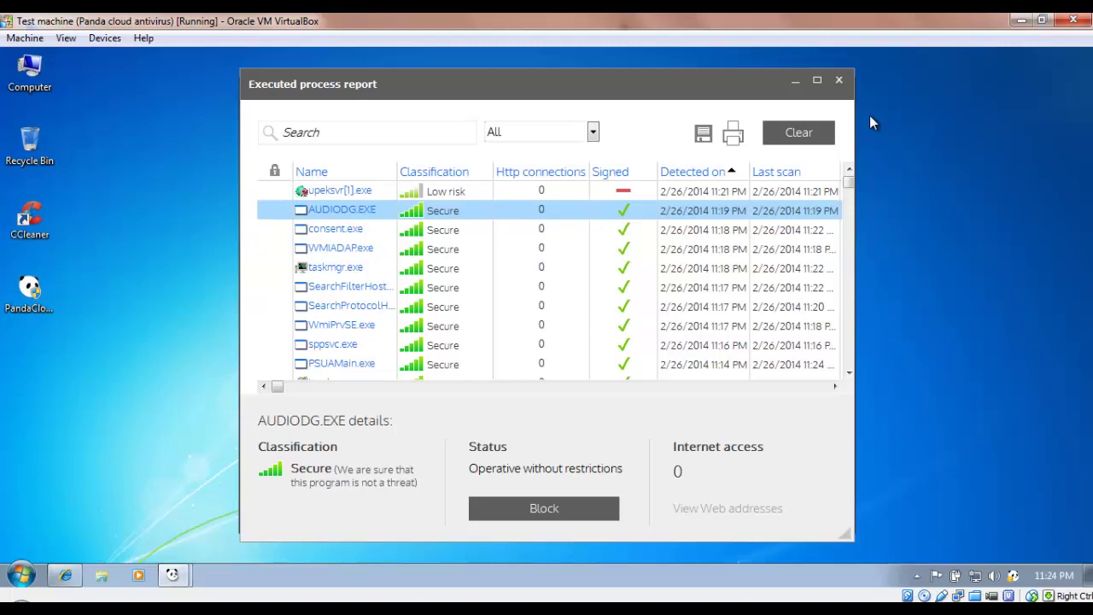
left_click(838, 81)
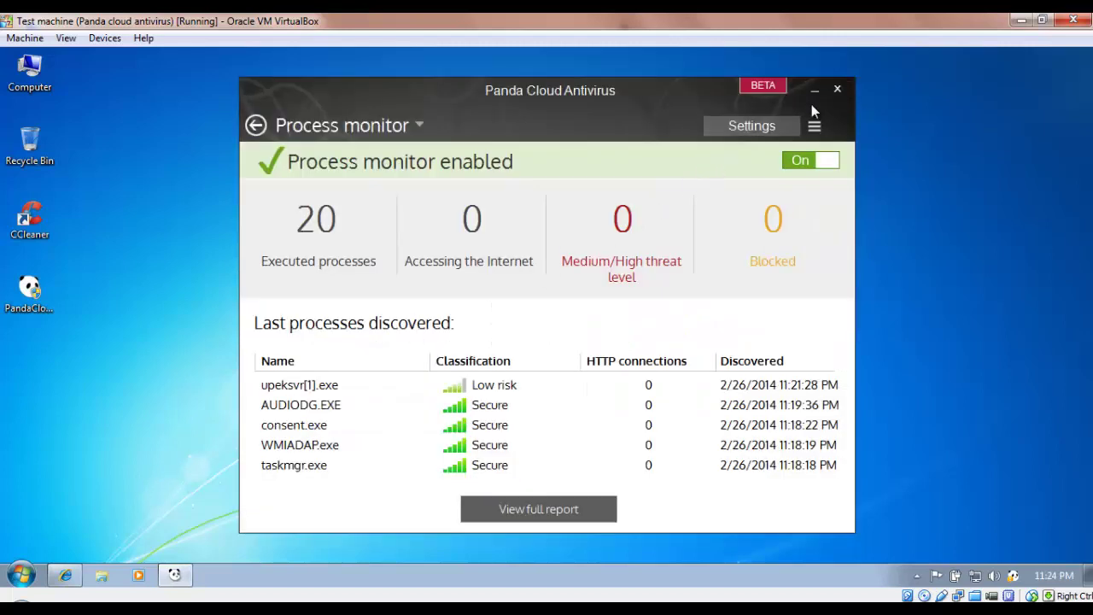
Step: Close Panda Cloud Antivirus and choose Restart from the Start menu's Shut down options
left_click(838, 90)
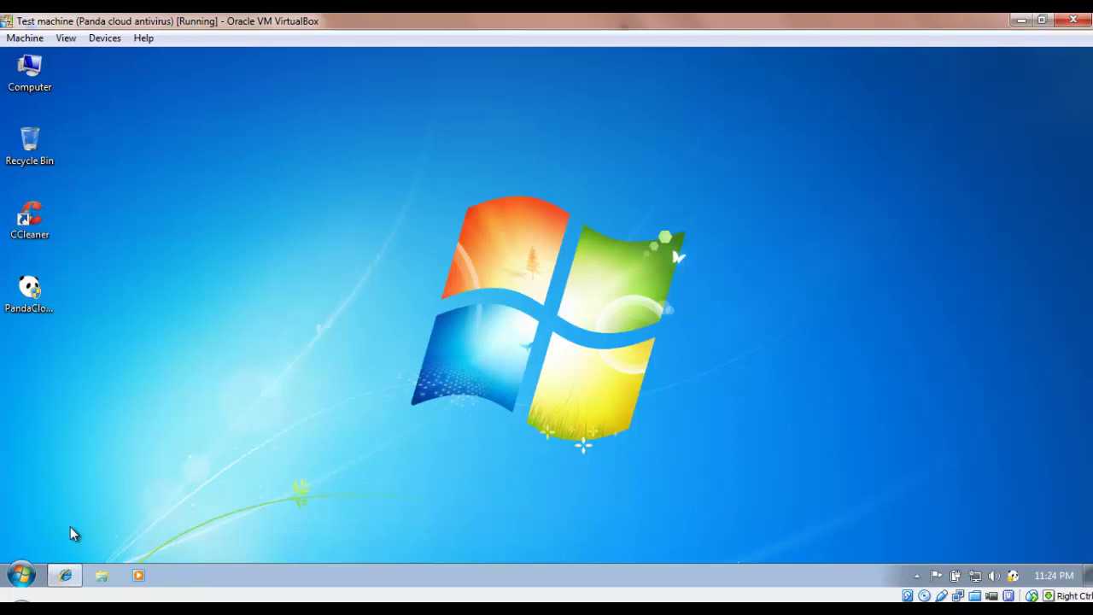
left_click(21, 574)
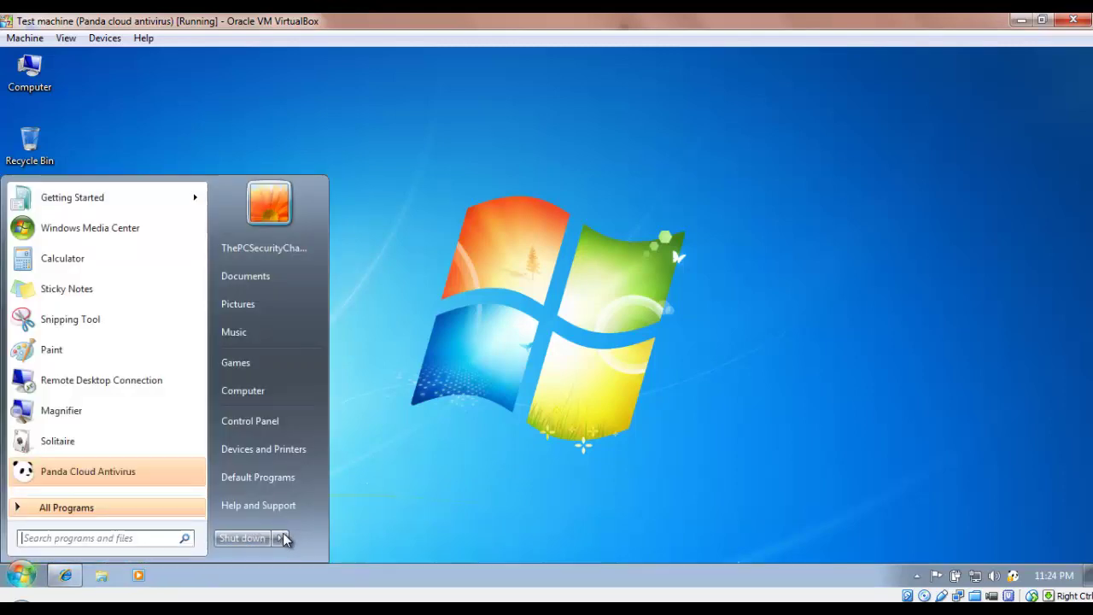
mouse_move(281, 544)
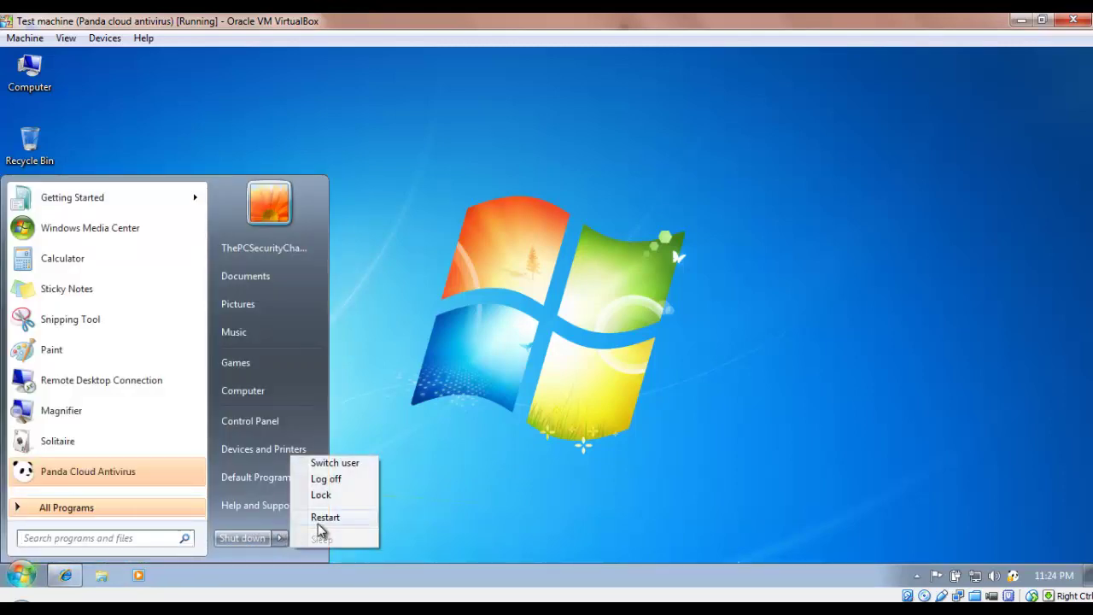
left_click(319, 523)
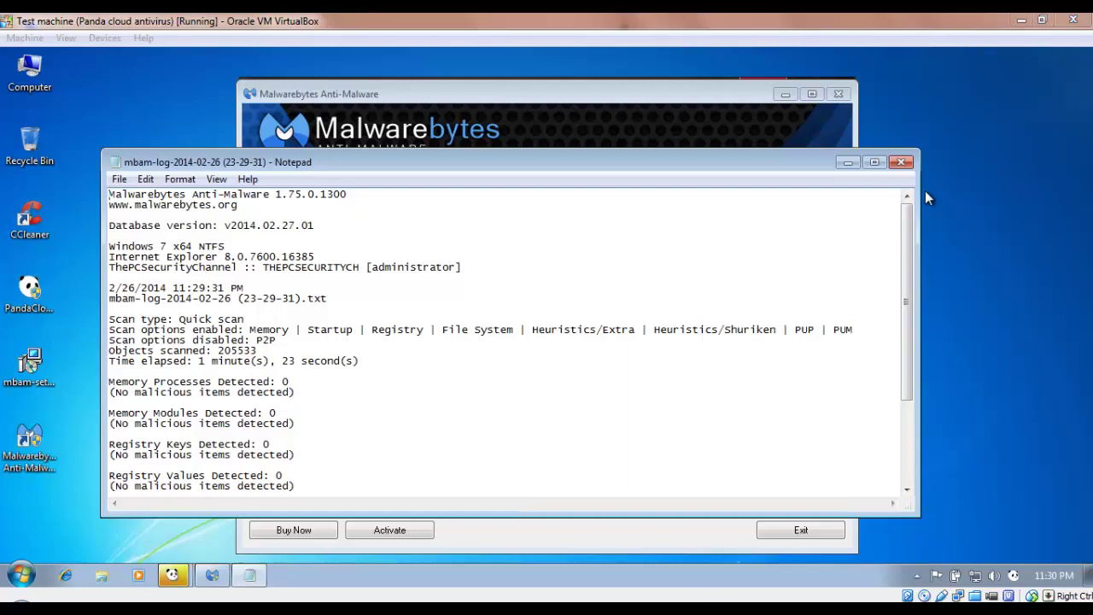
Step: Close Panda's no-threats scan summary, the Malwarebytes log and its no-detections dialog, then Malwarebytes
left_click(173, 575)
left_click(195, 553)
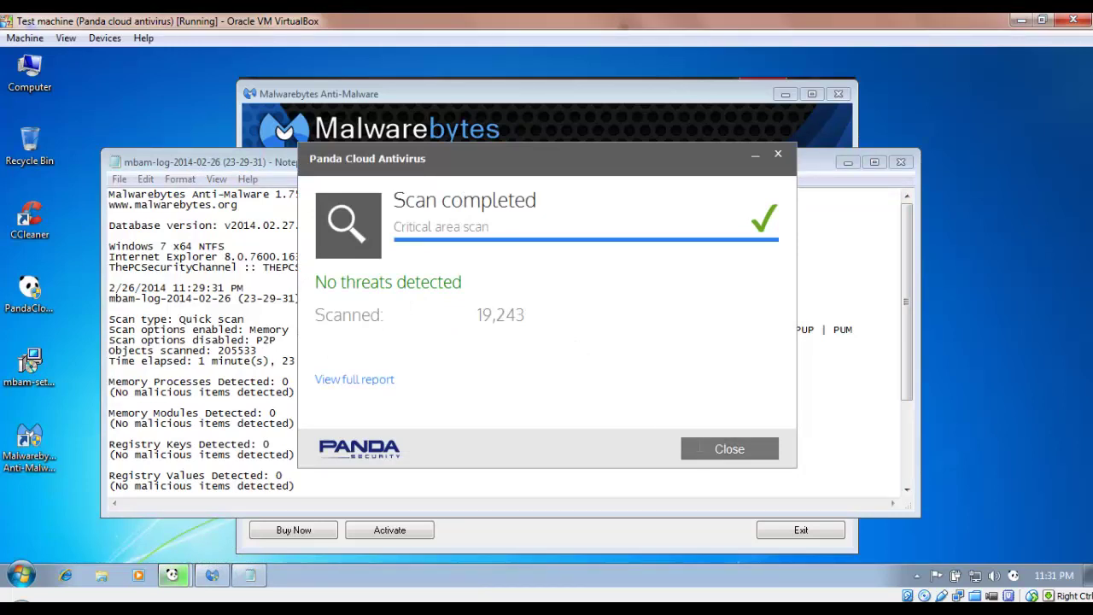
left_click(701, 447)
left_click(901, 162)
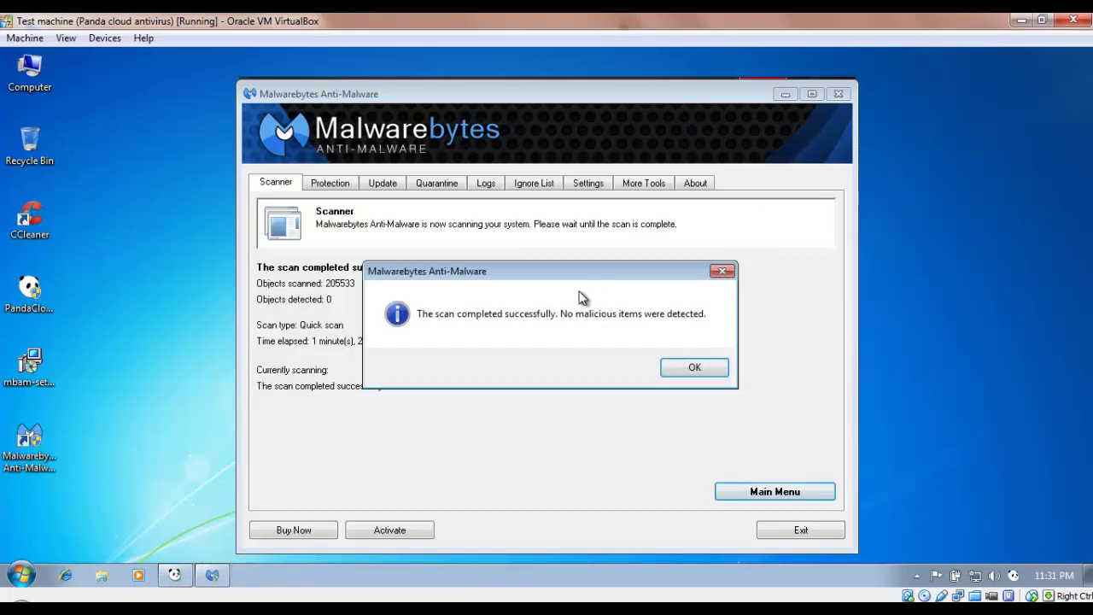
left_click(663, 367)
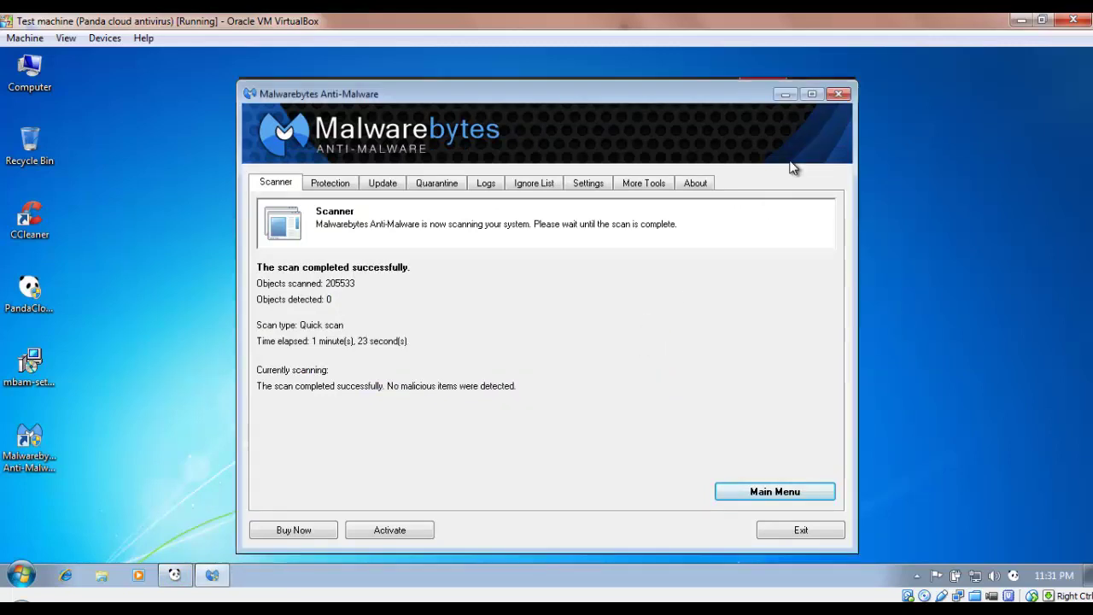
left_click(839, 98)
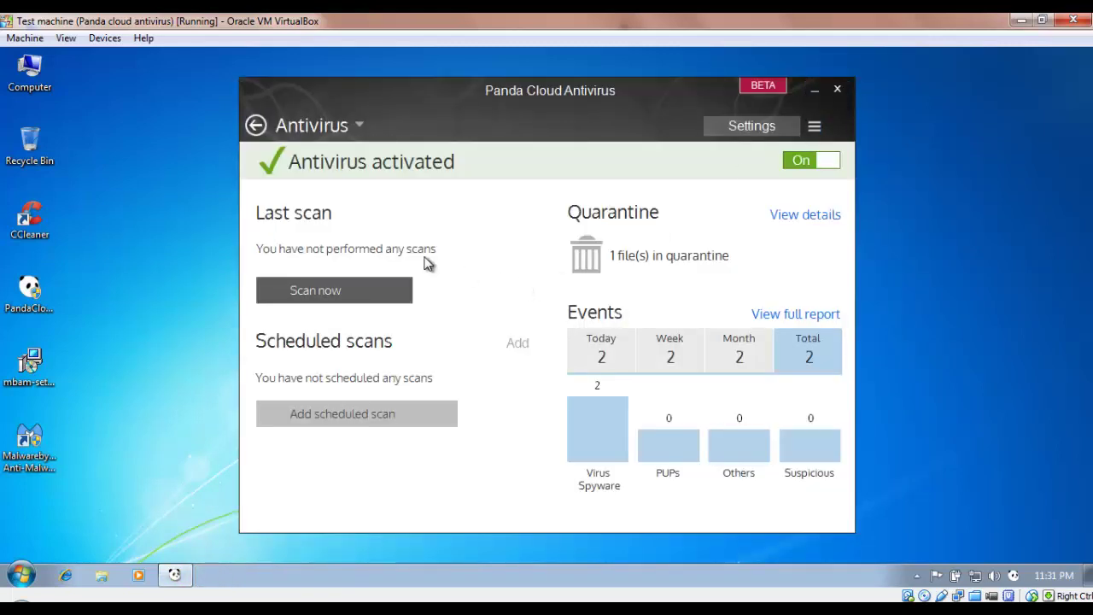
Step: Go back from the Antivirus page to the Start dashboard, opening and dismissing the options list
left_click(267, 127)
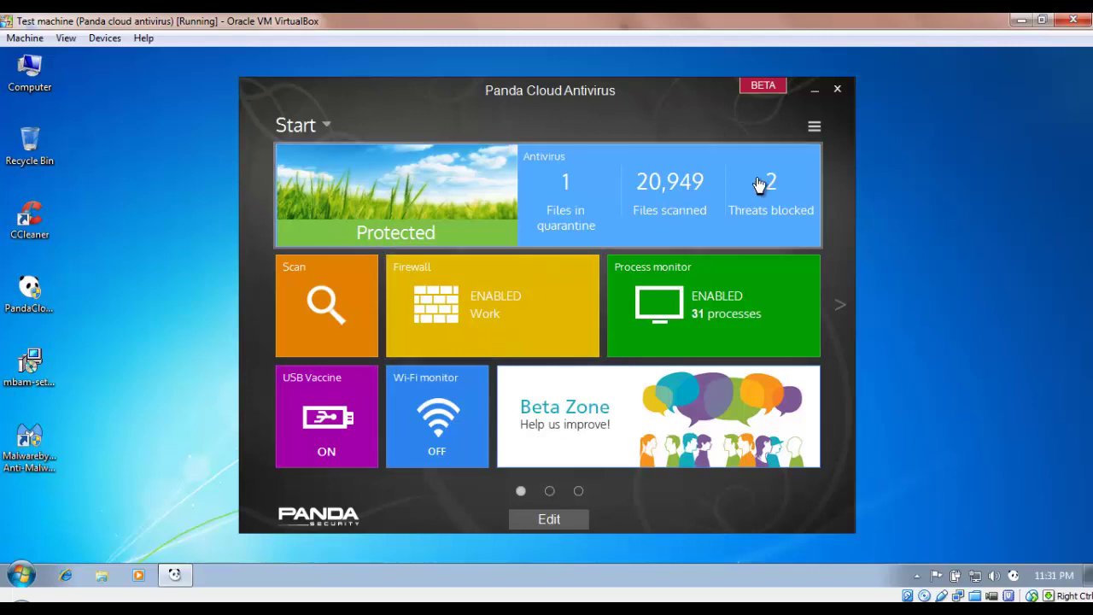
left_click(814, 126)
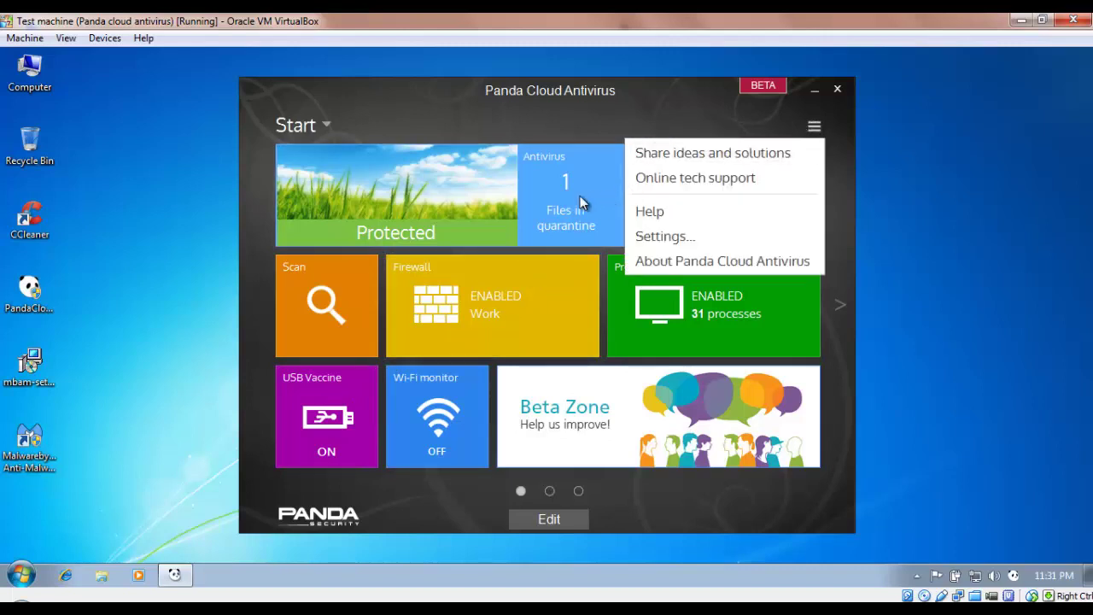
left_click(495, 117)
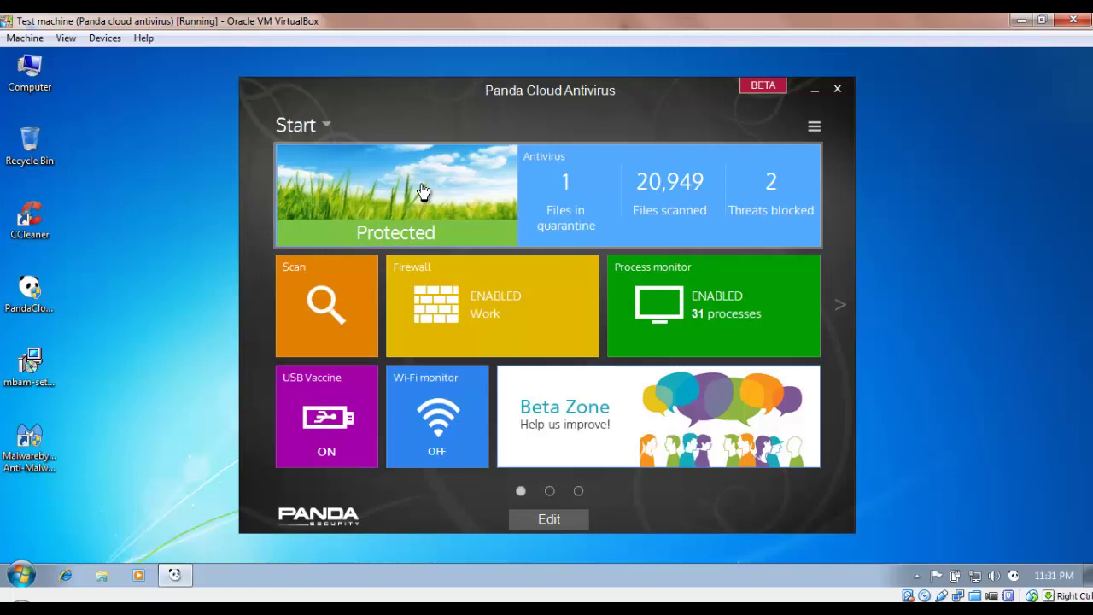
left_click(679, 289)
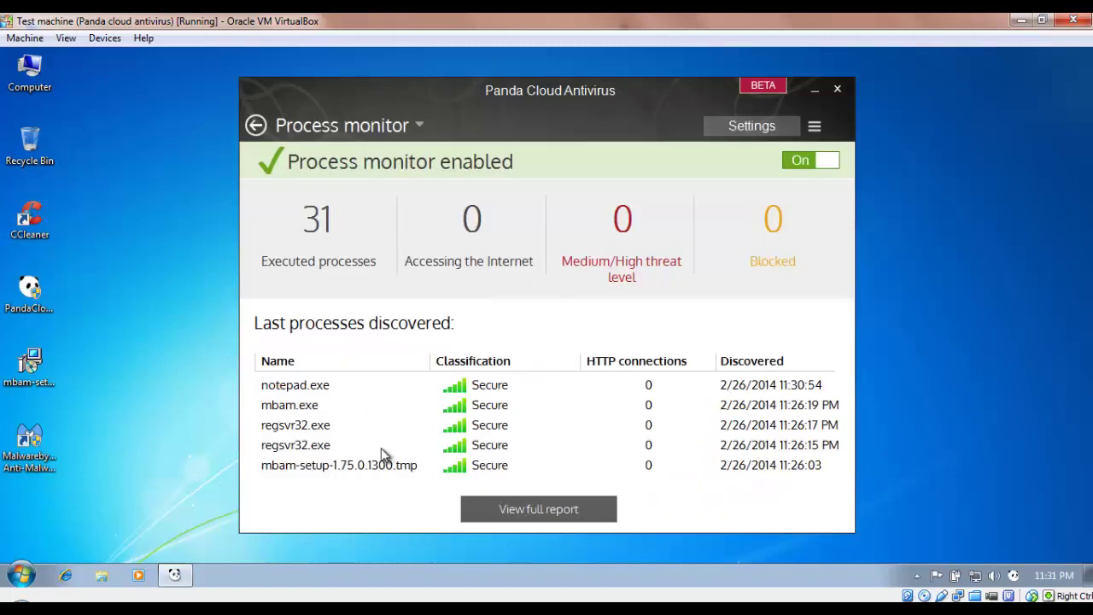
left_click(257, 127)
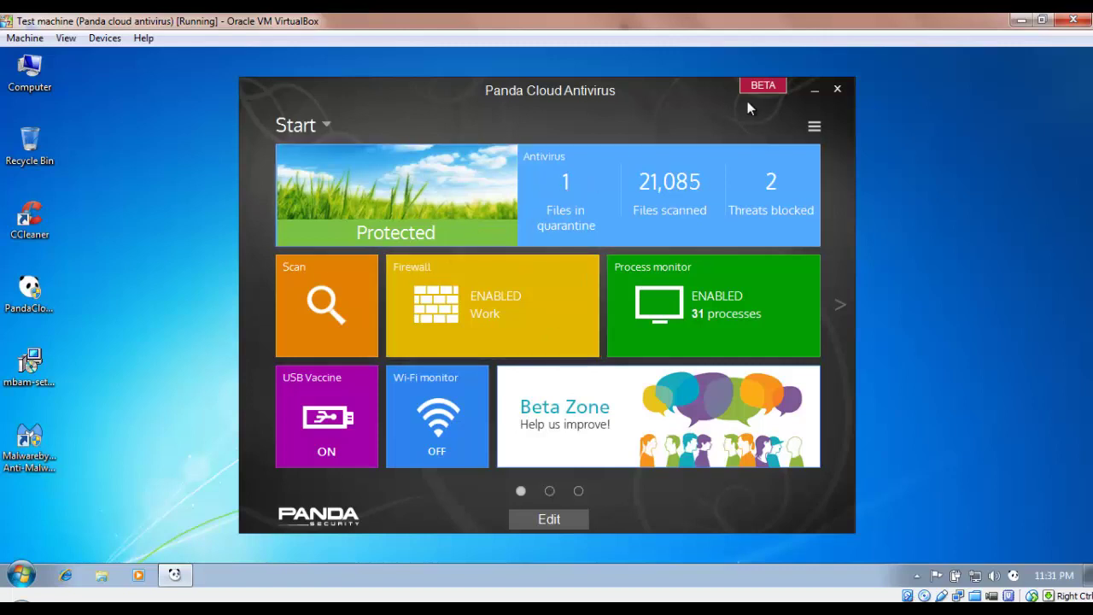
left_click_drag(317, 97, 264, 101)
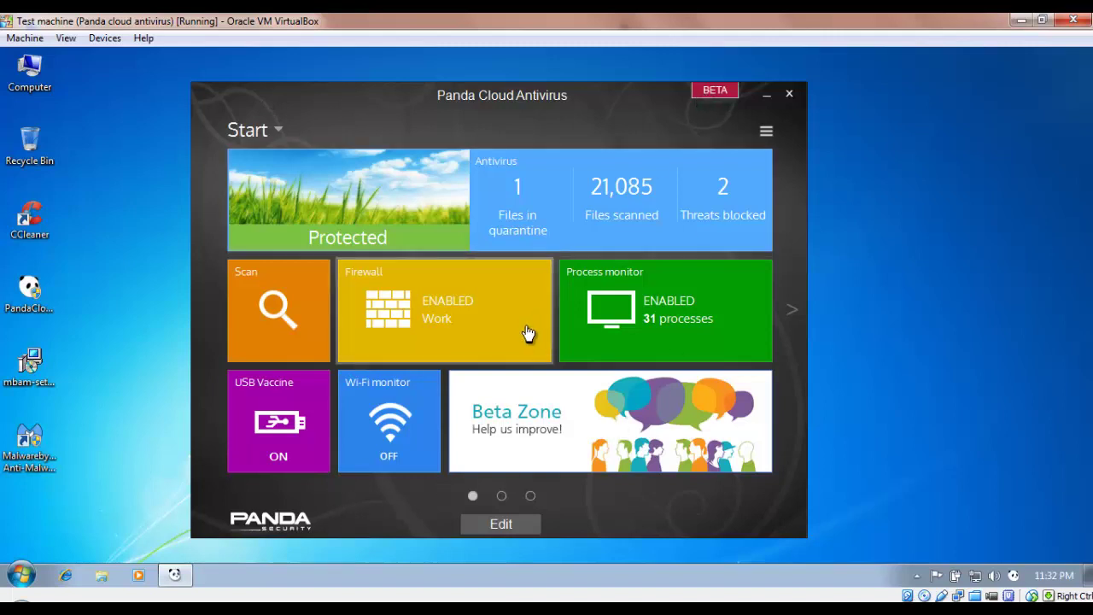
left_click_drag(516, 108, 538, 111)
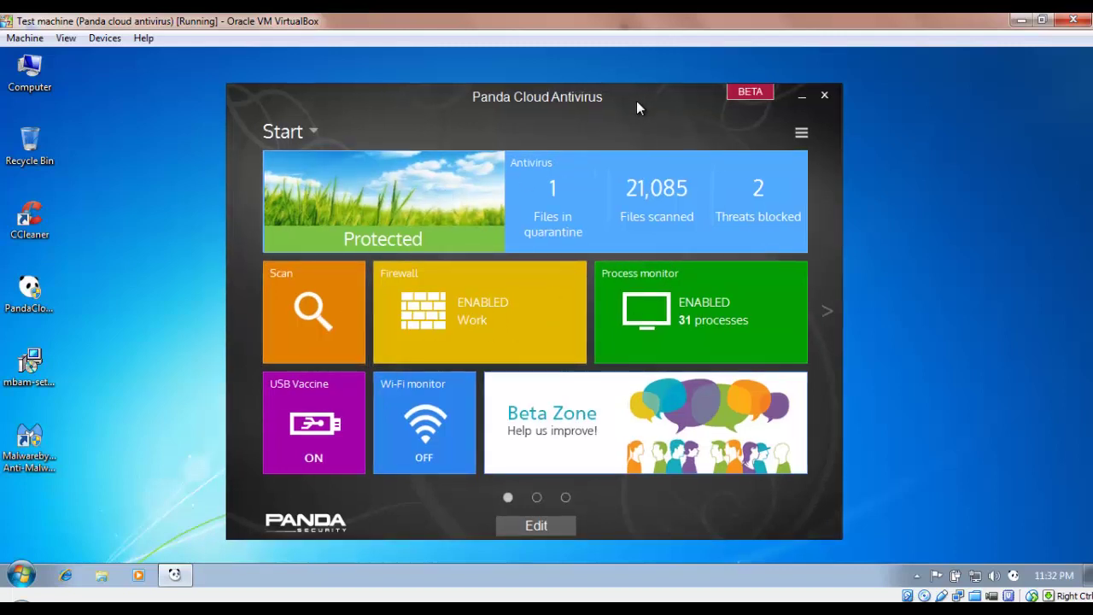
left_click_drag(636, 101, 625, 95)
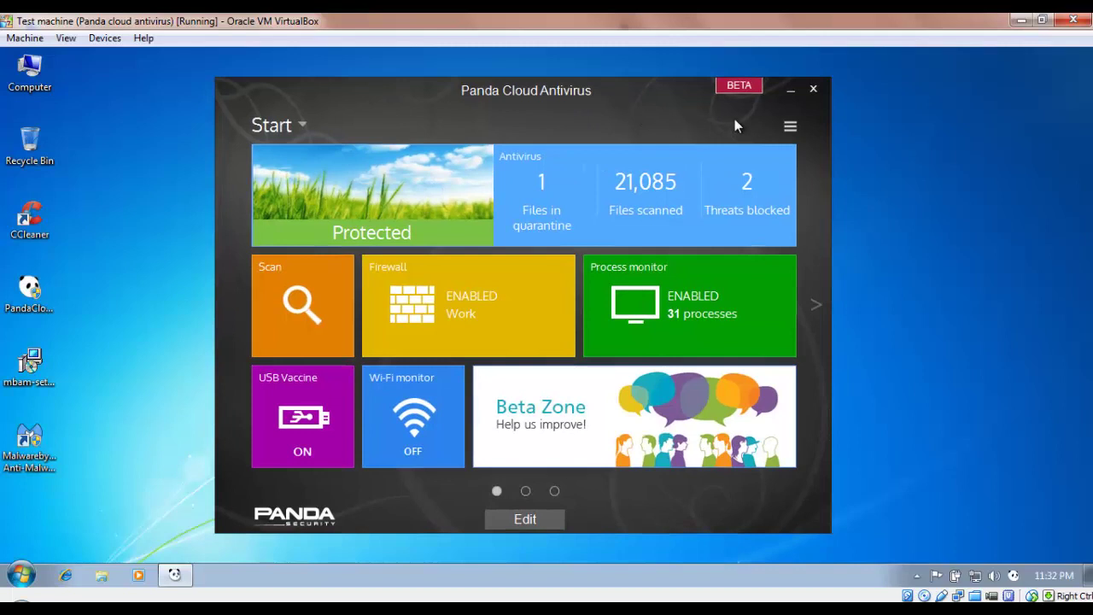